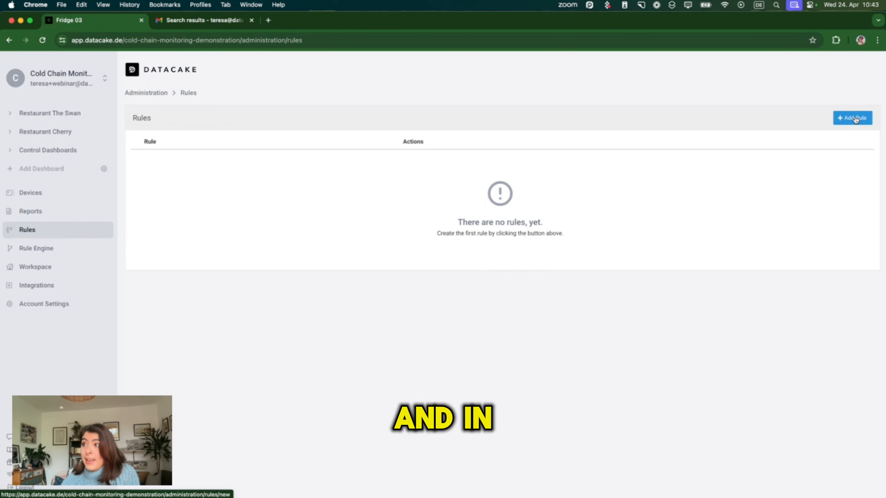
Start a new rule and name it "Temperature rule".
click(854, 118)
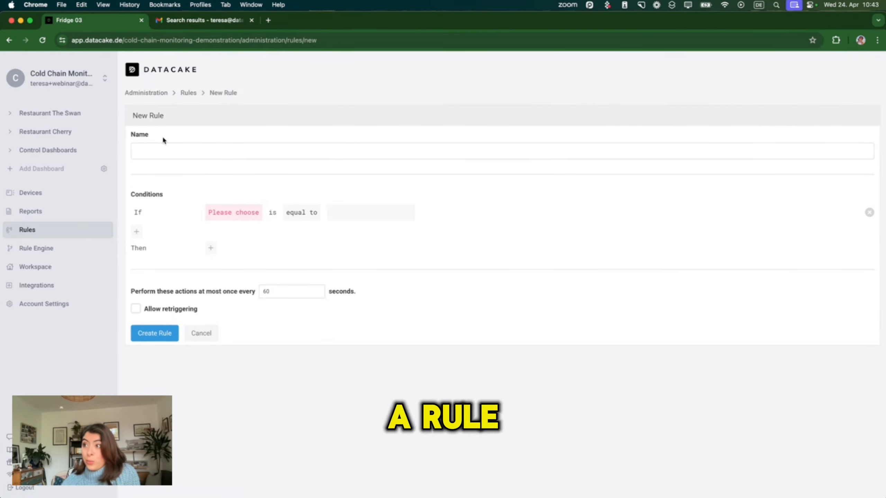
click(145, 153)
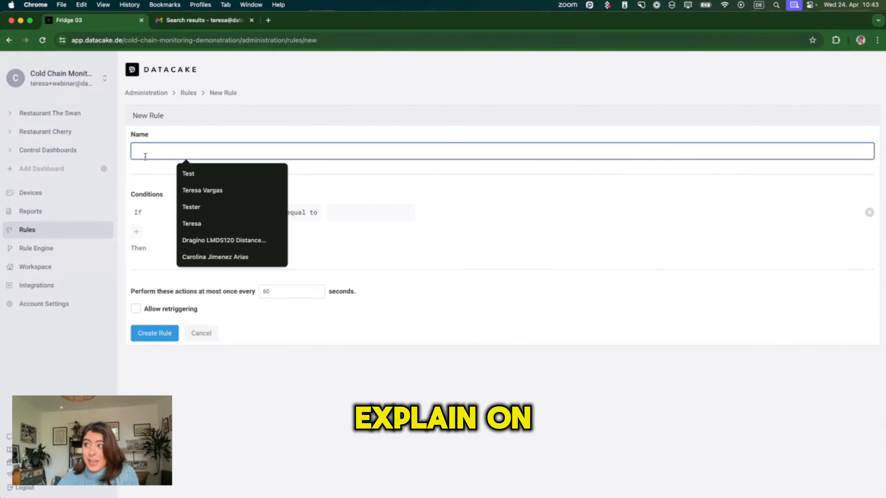
click(405, 225)
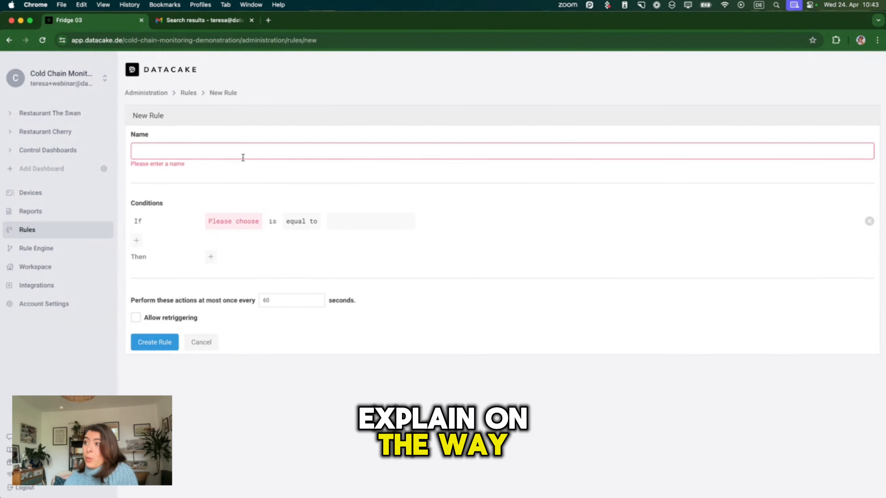
click(191, 155)
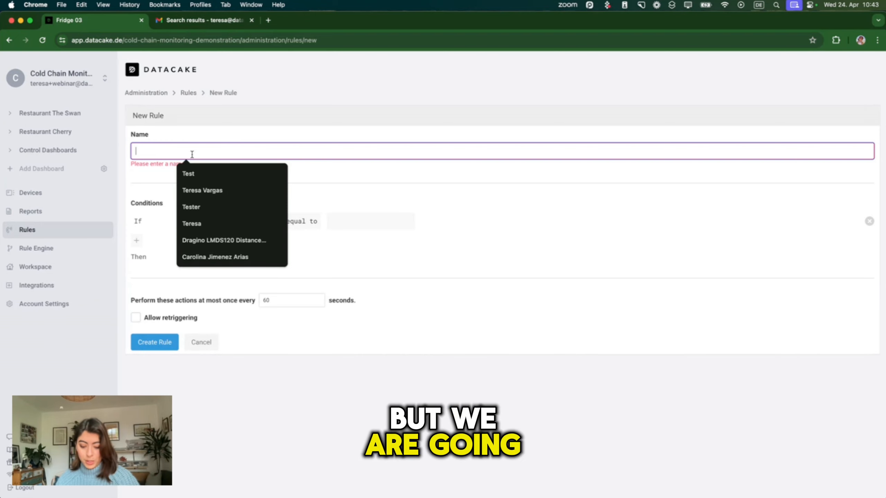
text(Temp)
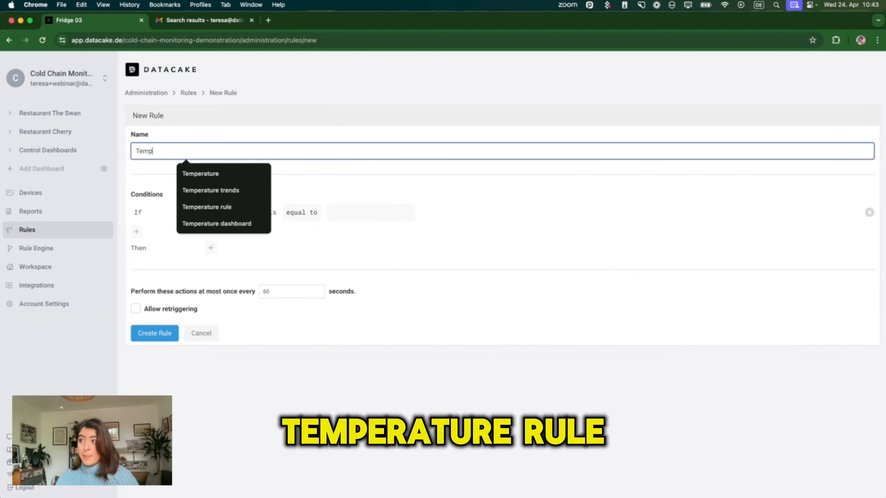
key(Down)
key(Down)
key(Down)
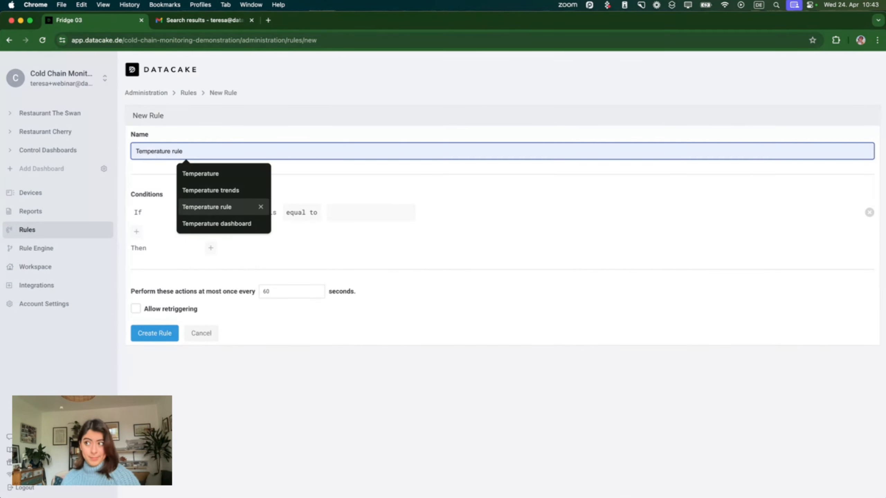
click(226, 214)
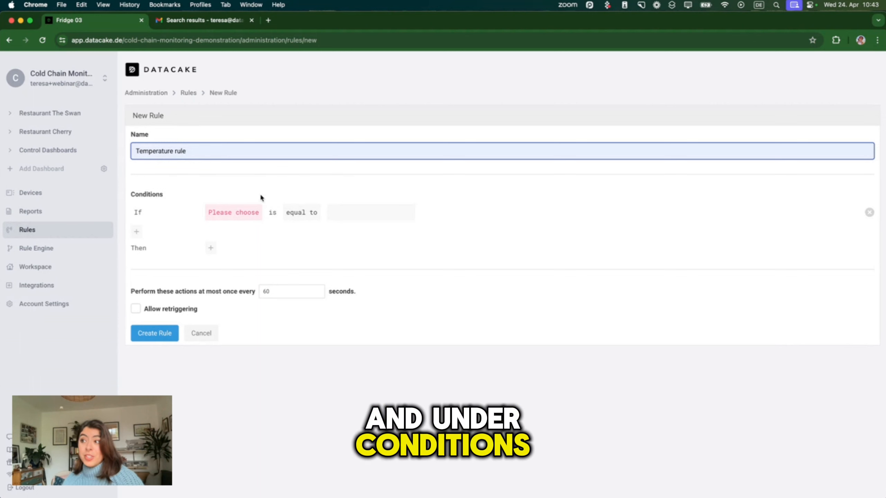
Set the rule's first condition to monitor the current Internal Temperature value of device Fridge 01.
click(213, 218)
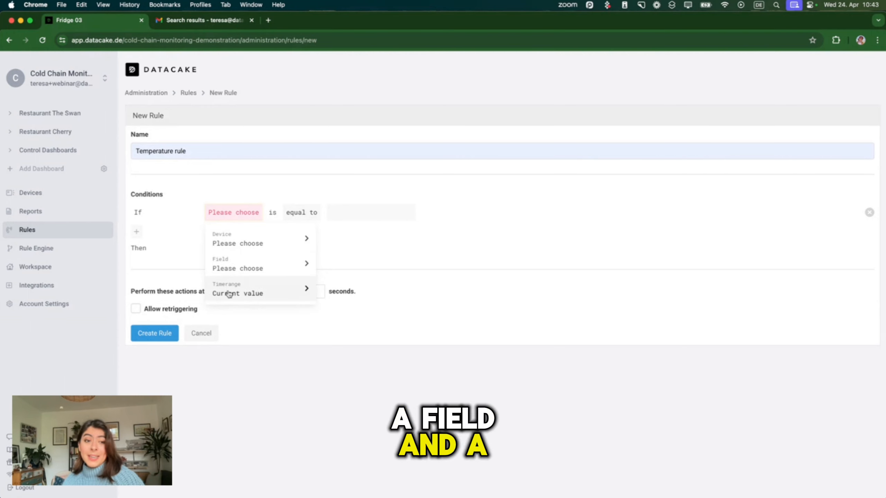
click(238, 245)
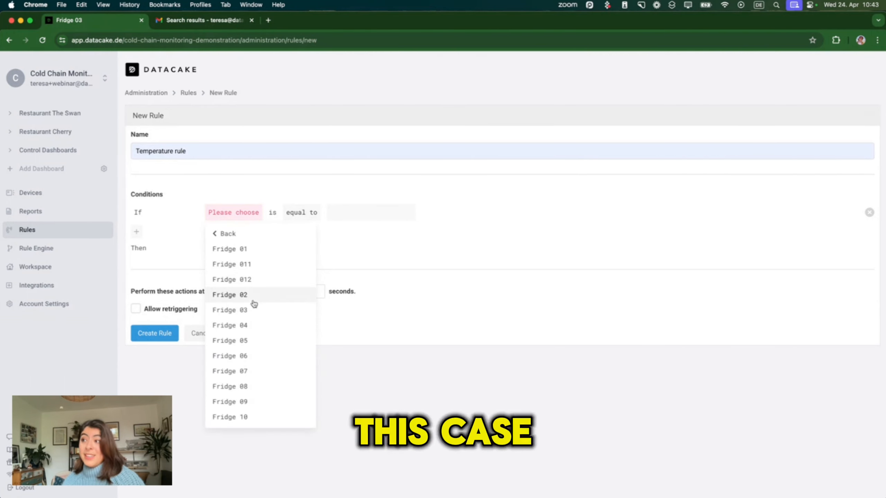
scroll(253, 302, down, 2)
scroll(253, 303, up, 2)
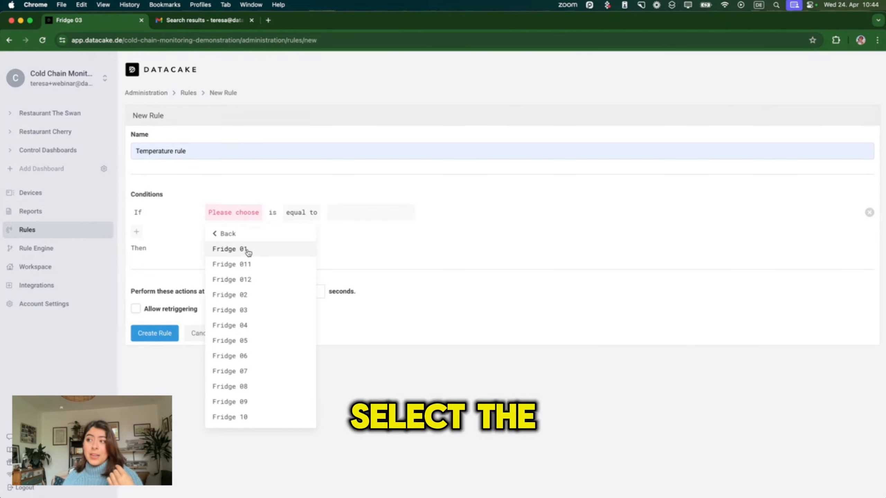
click(248, 252)
click(247, 262)
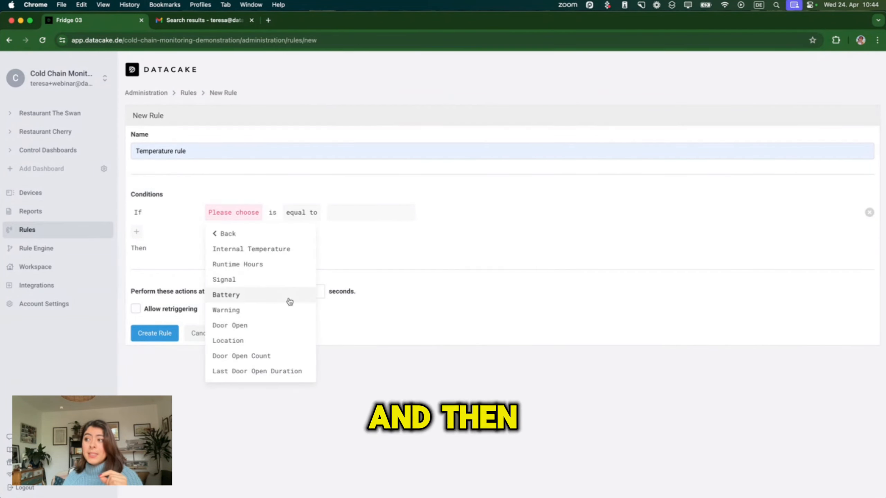
scroll(289, 302, down, 1)
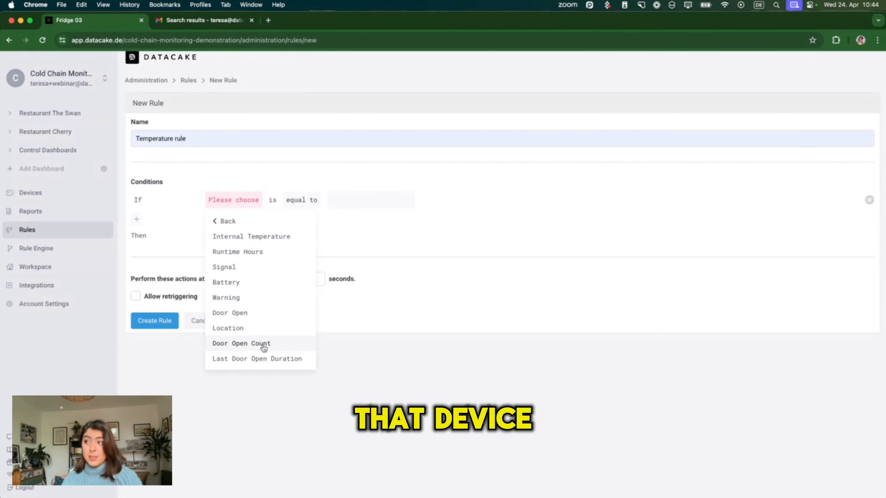
click(262, 237)
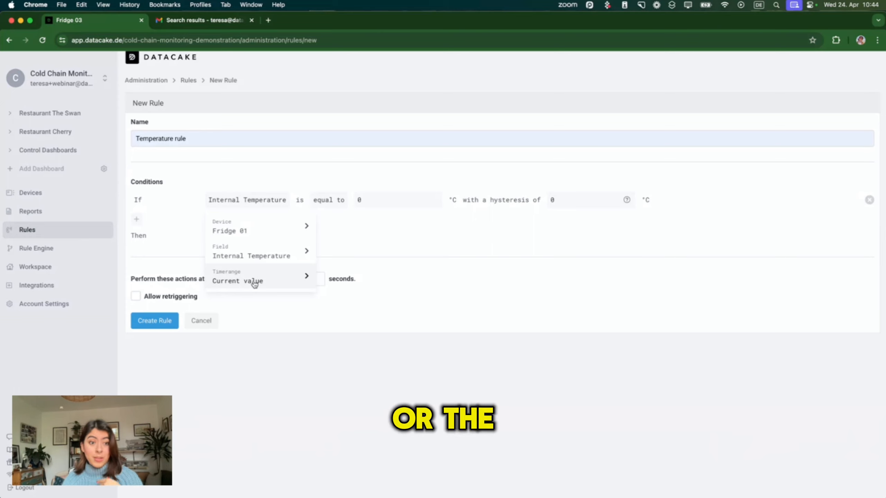
click(254, 283)
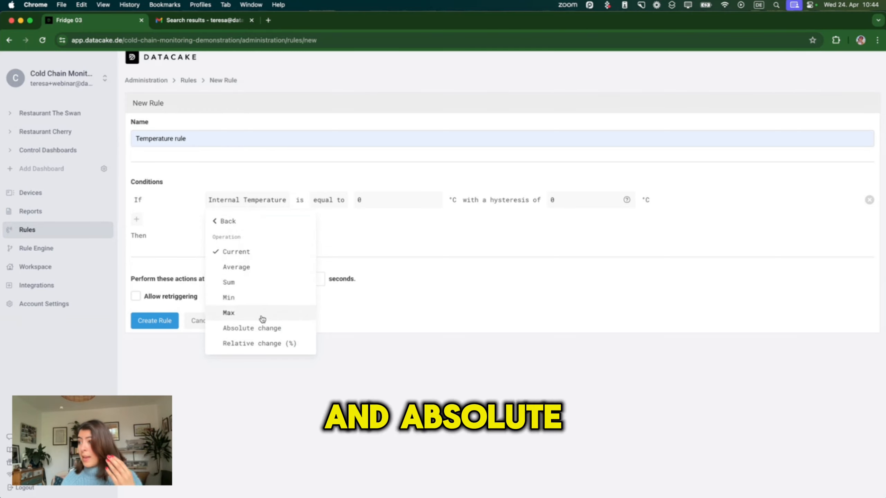
click(220, 222)
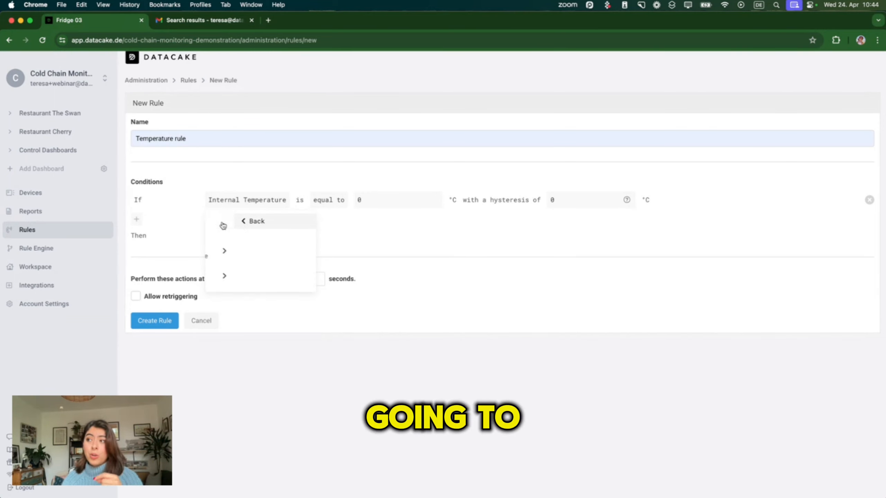
Set the Internal Temperature condition's comparison to "larger than or equal to".
click(352, 219)
click(327, 216)
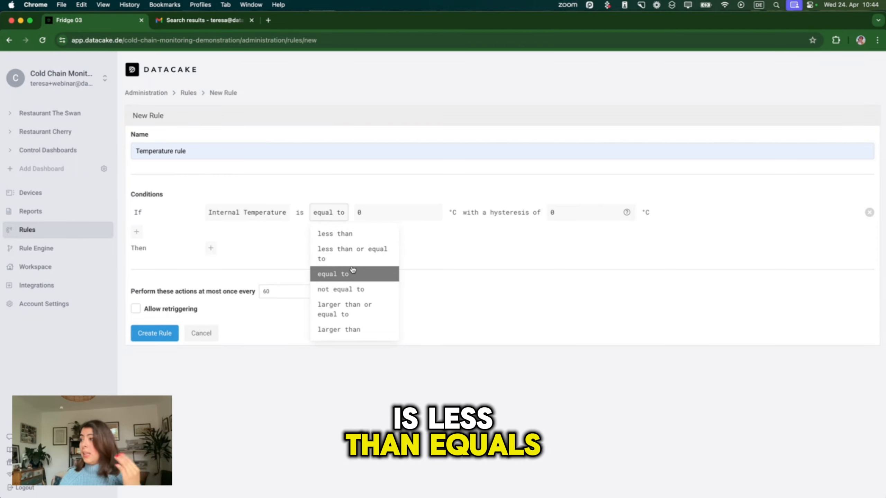
click(352, 314)
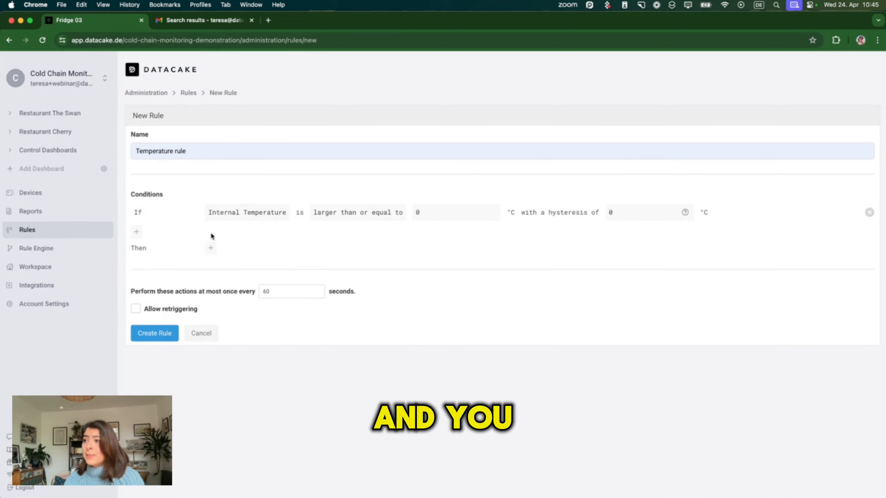
click(137, 234)
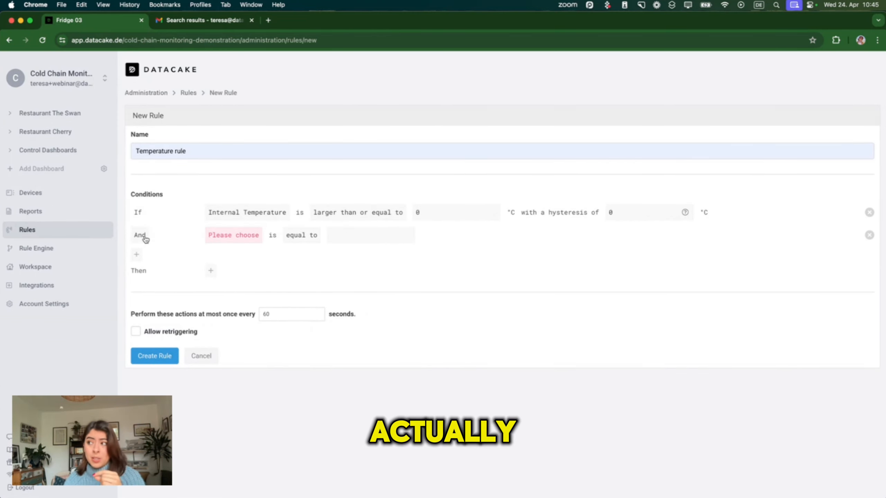
click(145, 237)
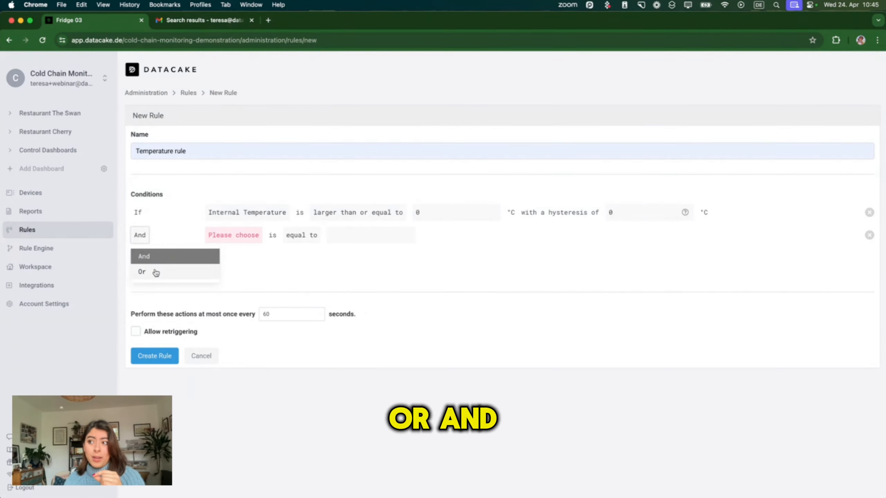
click(174, 232)
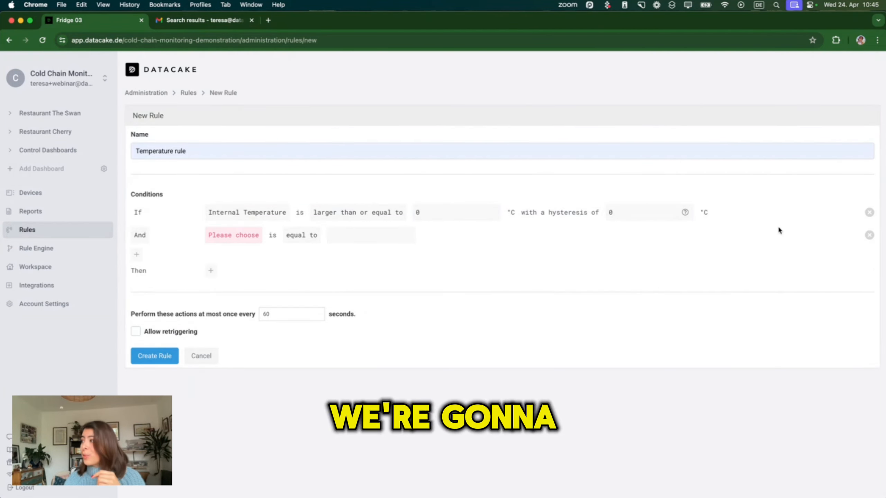
click(869, 236)
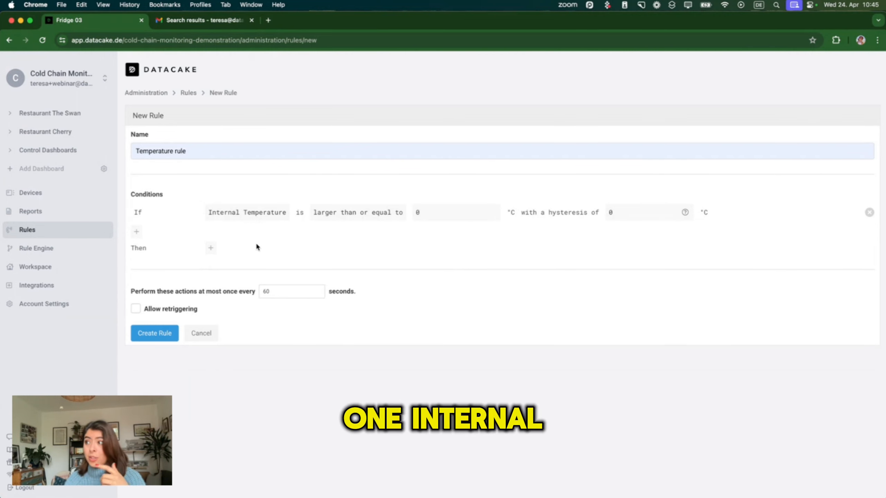
Add a "Send an email" action to the rule and choose the account owner's plain datacake.de address as recipient.
click(211, 249)
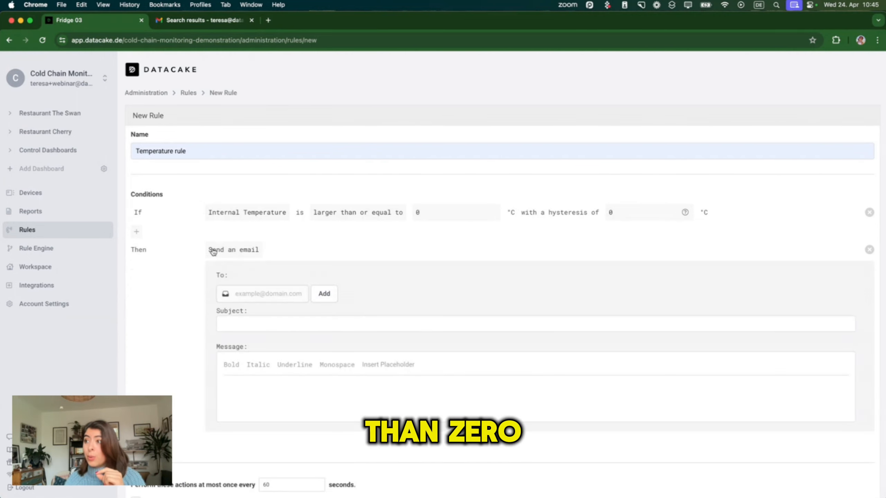
click(233, 250)
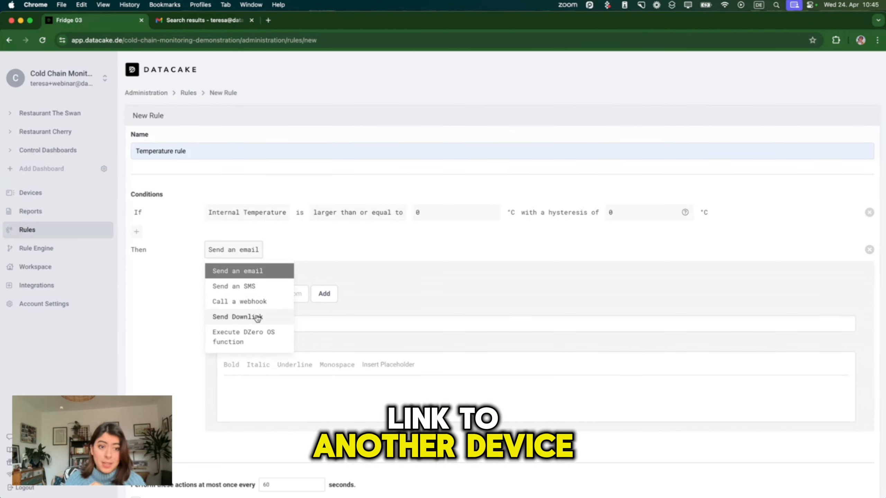
click(303, 247)
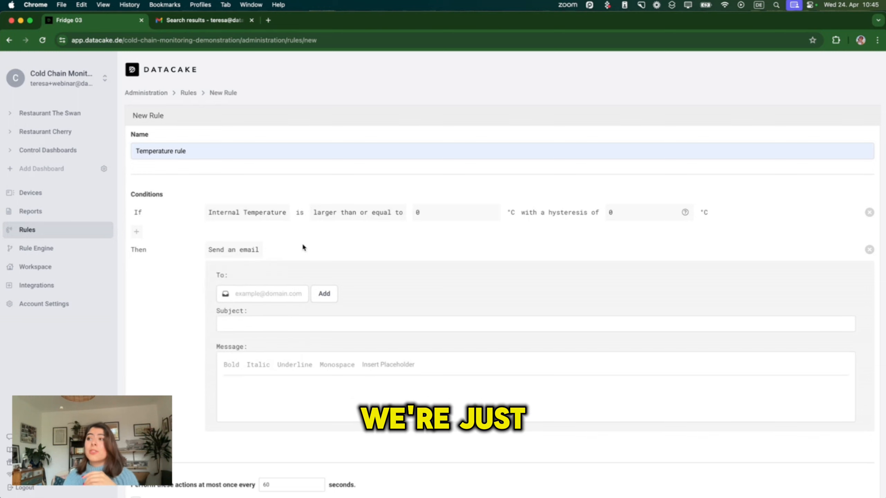
click(252, 297)
text(ter)
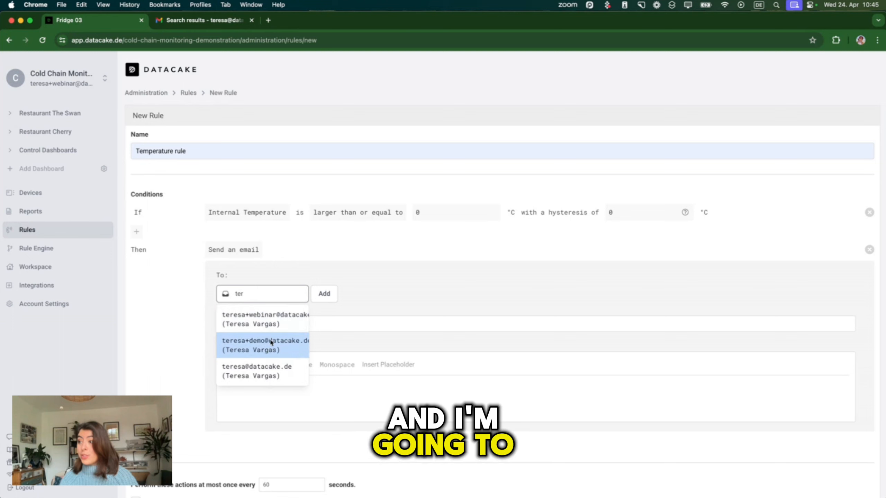
click(259, 370)
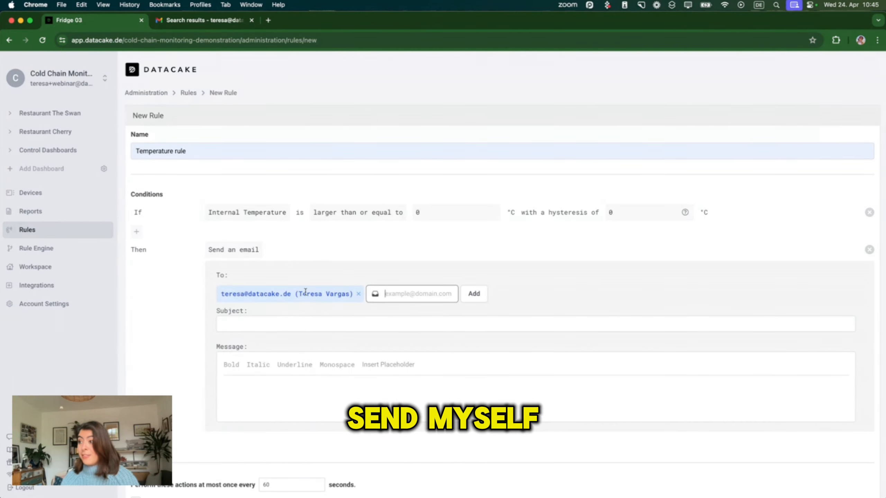
Write the email subject as "Dear" plus the recipient's first name, followed by ", your Fridge 01 is getting warm".
click(251, 328)
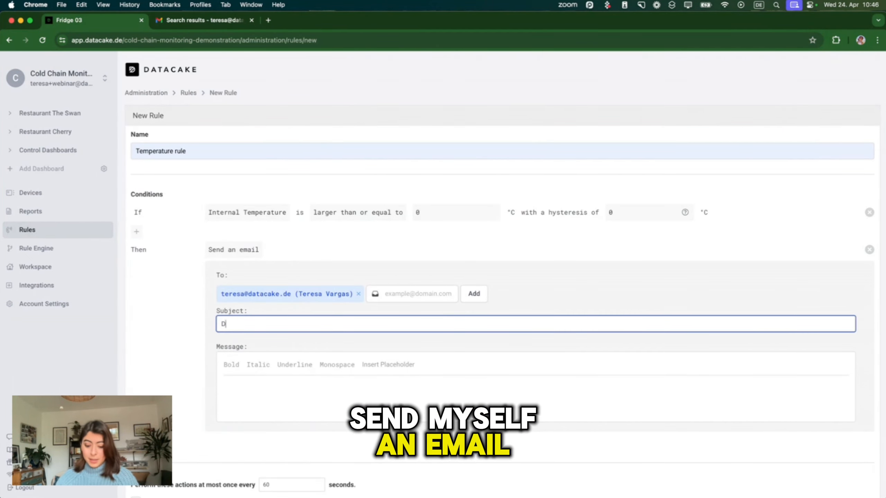
text(Dear Teresa)
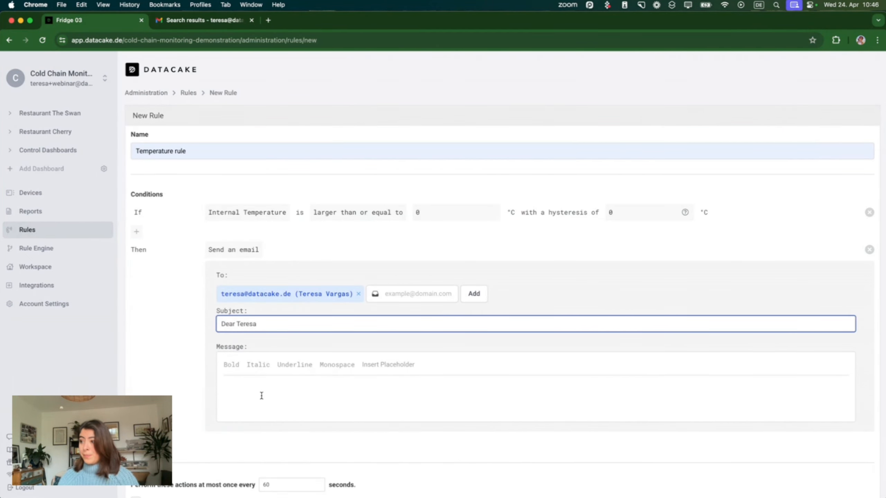
text(, you)
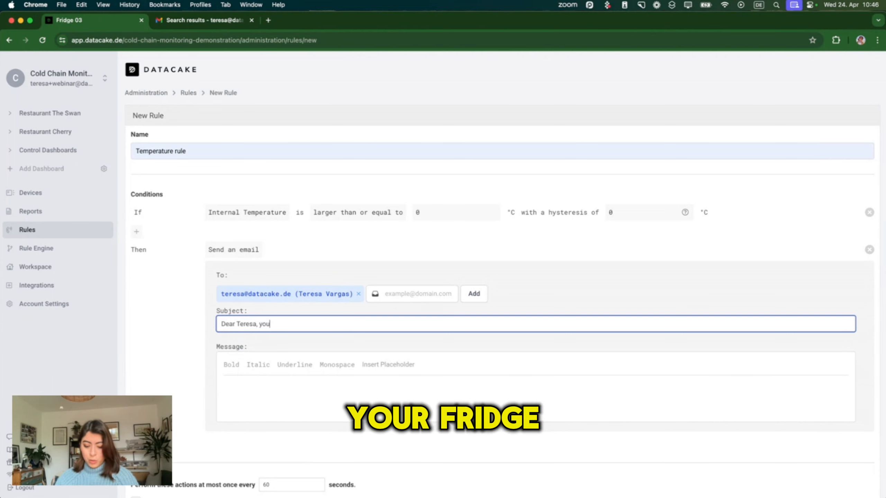
text(r Fridge 0)
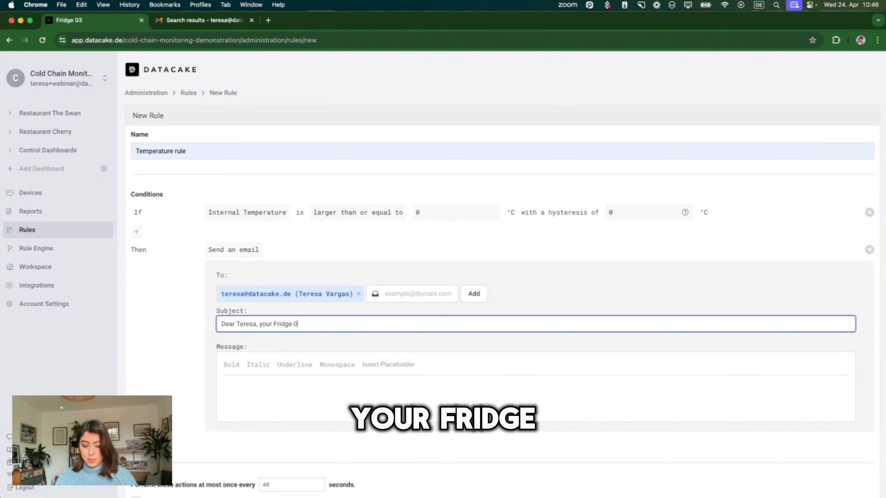
text(1 is )
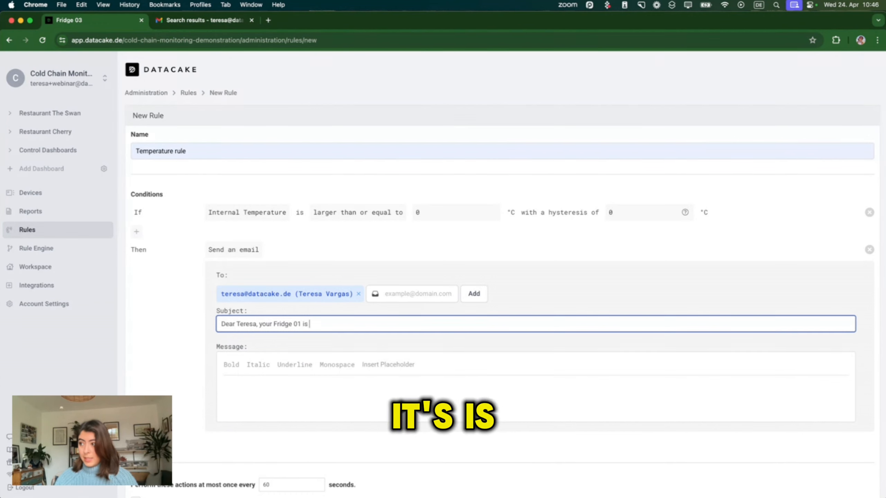
text(to)
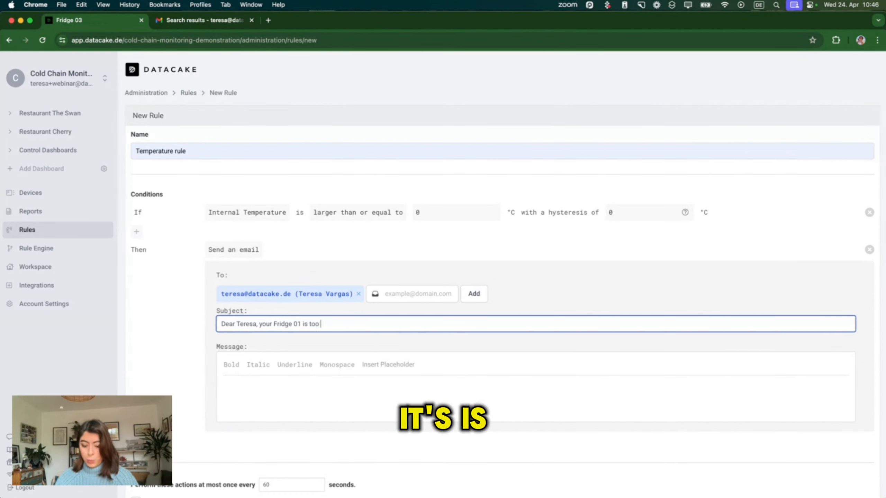
text(o)
key(BackSpace)
key(BackSpace)
key(BackSpace)
text(getting warm)
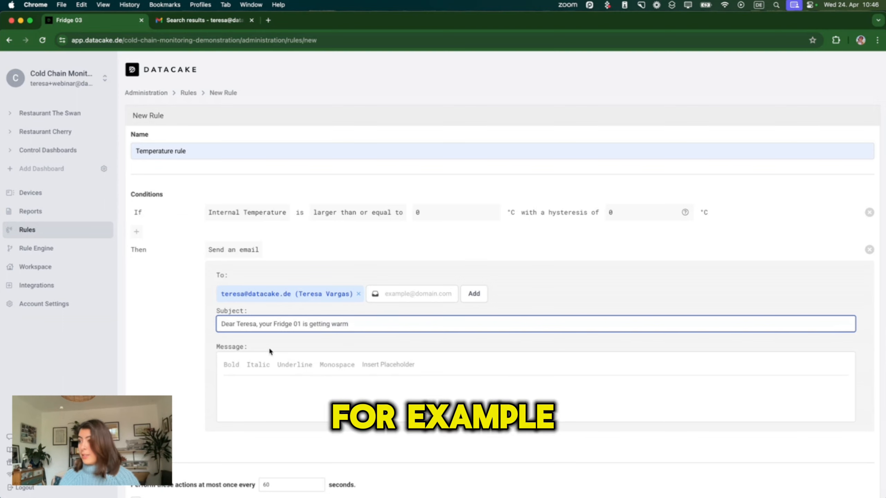
Begin the email message with the text "The Fridge 01 has a temperature of".
click(225, 387)
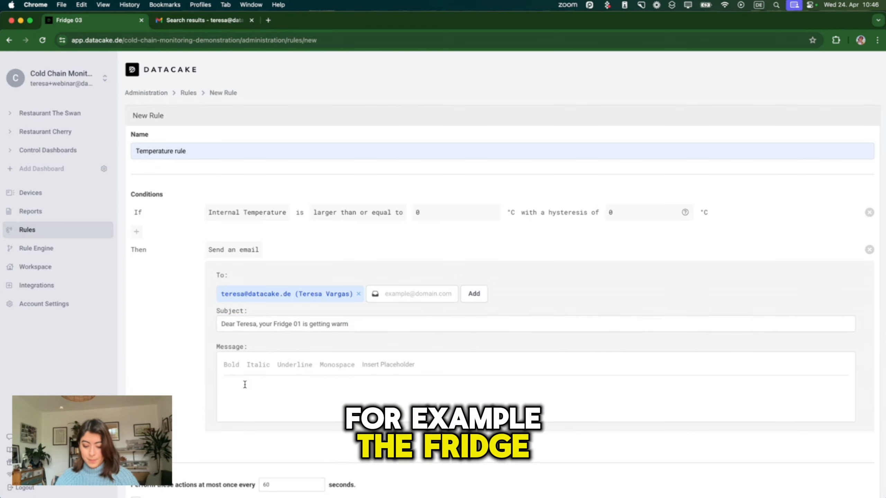
text(The d)
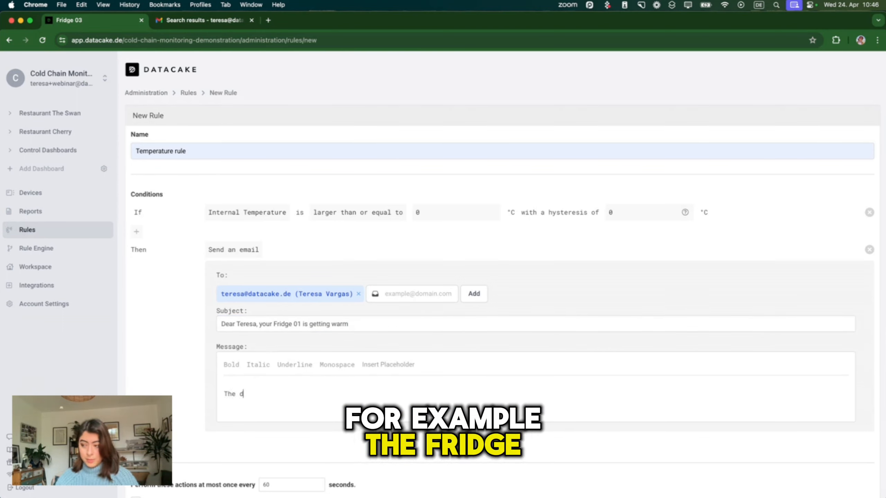
key(BackSpace)
text(Fridge )
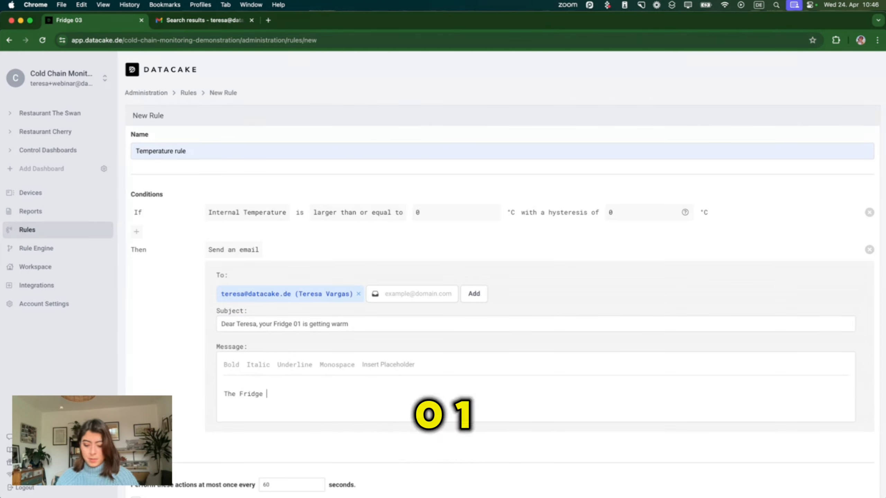
text(01 has)
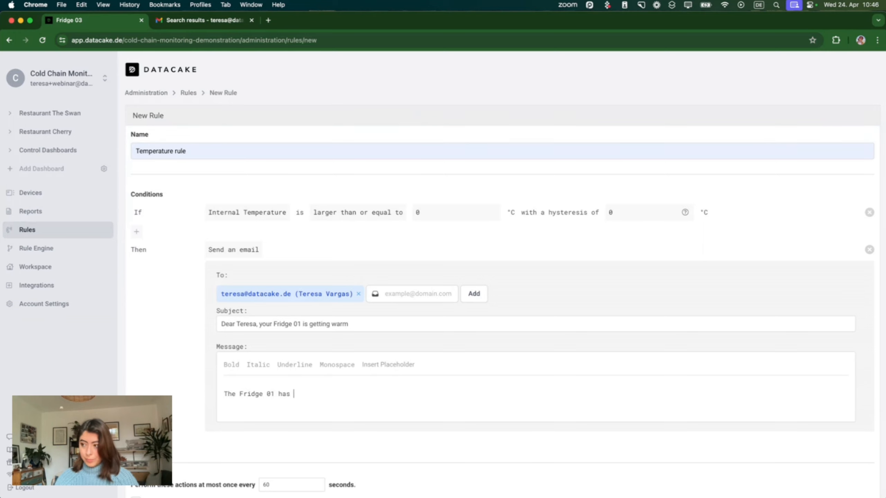
text( a tempera)
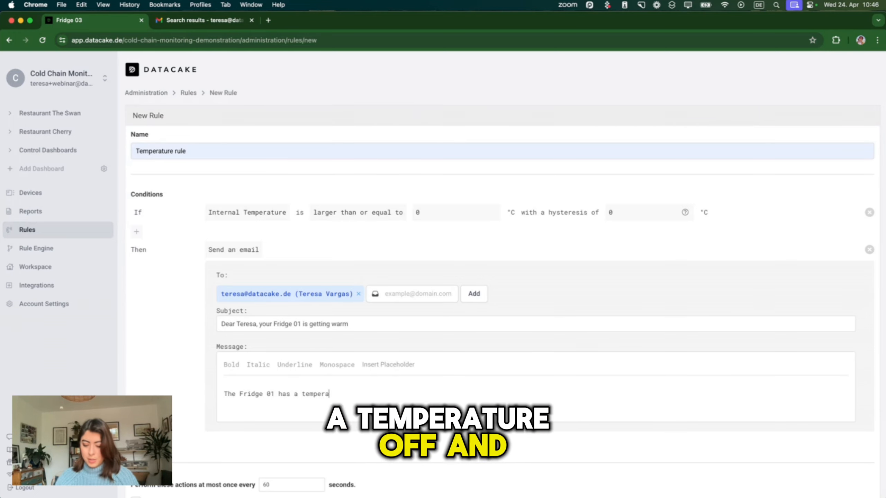
text(ture of)
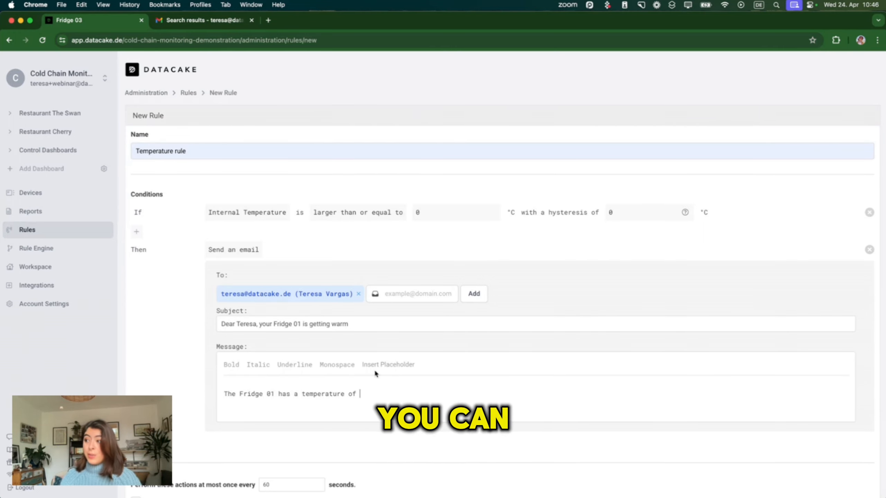
Complete the message with a placeholder for Fridge 01's Internal Temperature, followed by "°C".
click(388, 365)
click(341, 283)
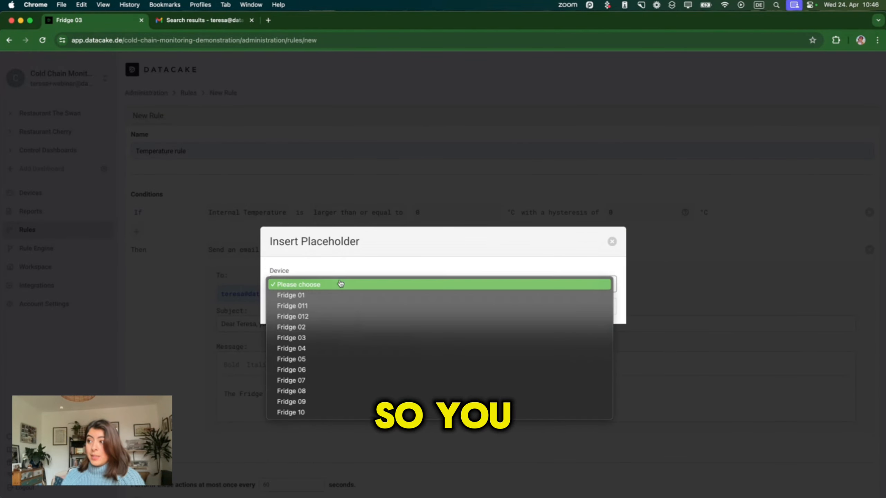
click(321, 297)
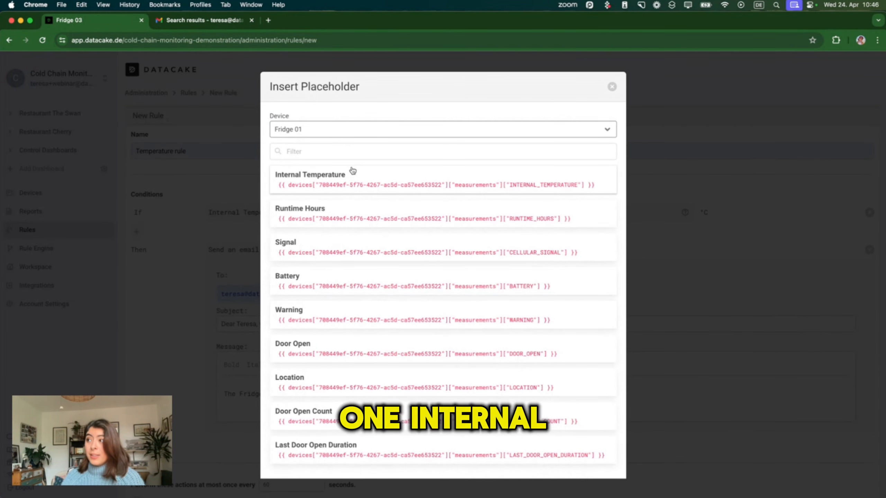
click(346, 179)
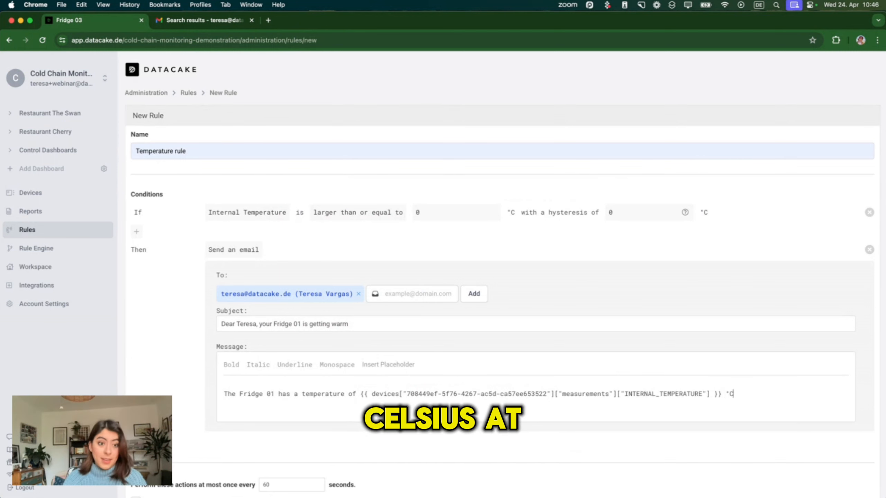
Review the rule's repeat interval and retriggering settings, save the rule, and check which management options it offers in the rules list.
scroll(605, 356, down, 2)
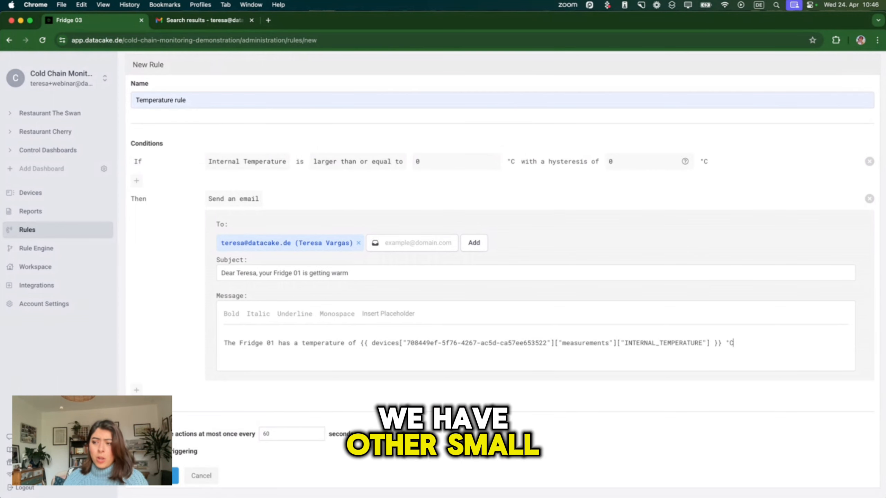
scroll(248, 465, down, 2)
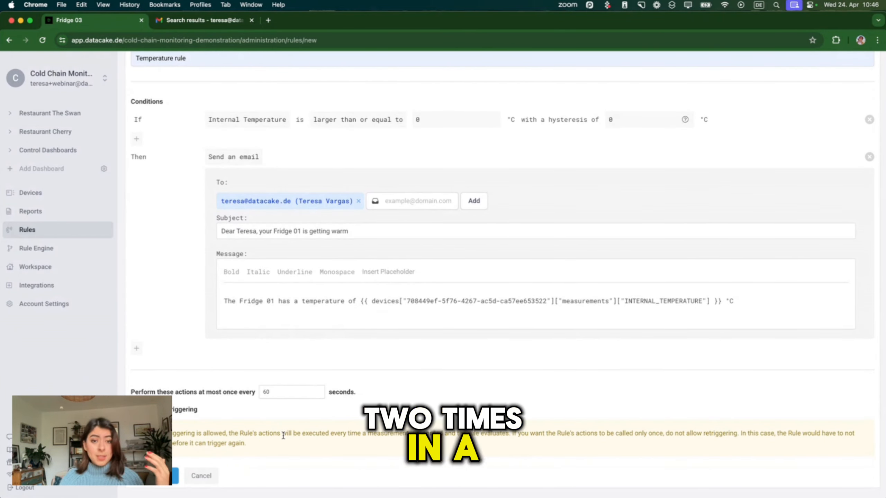
scroll(502, 273, up, 2)
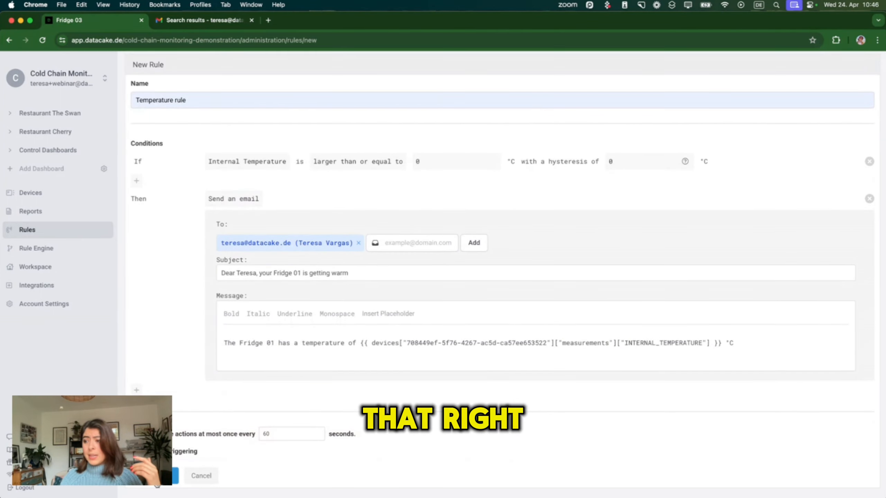
click(159, 482)
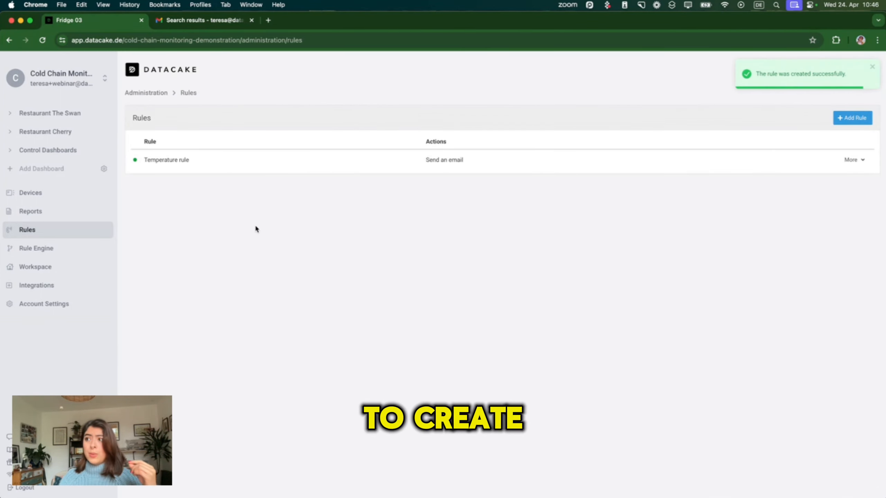
click(854, 159)
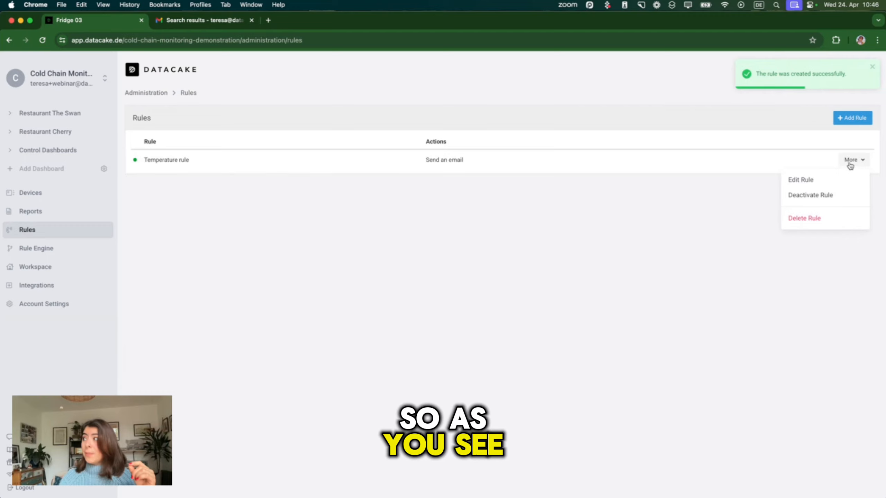
click(466, 206)
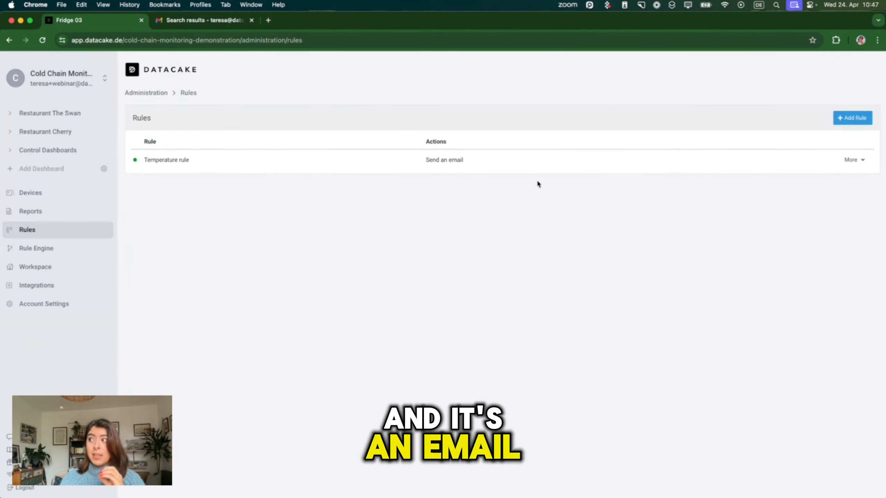
Create a new rule in the Rule Engine and name it "Temperature Rule - Advanced Rules".
click(61, 249)
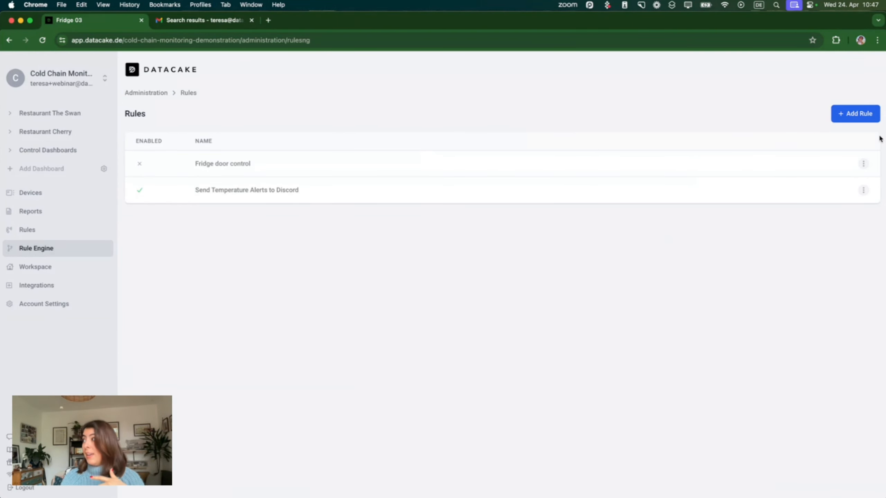
click(855, 113)
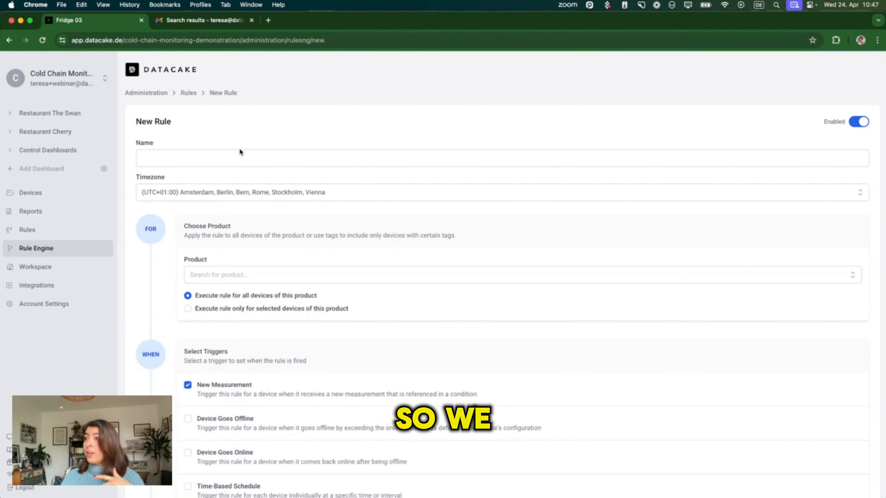
click(203, 153)
text(Tem)
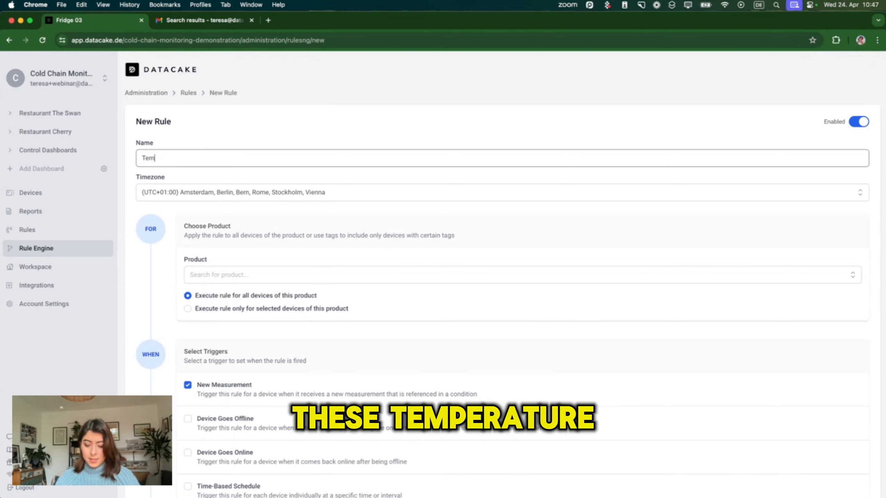
text(perature )
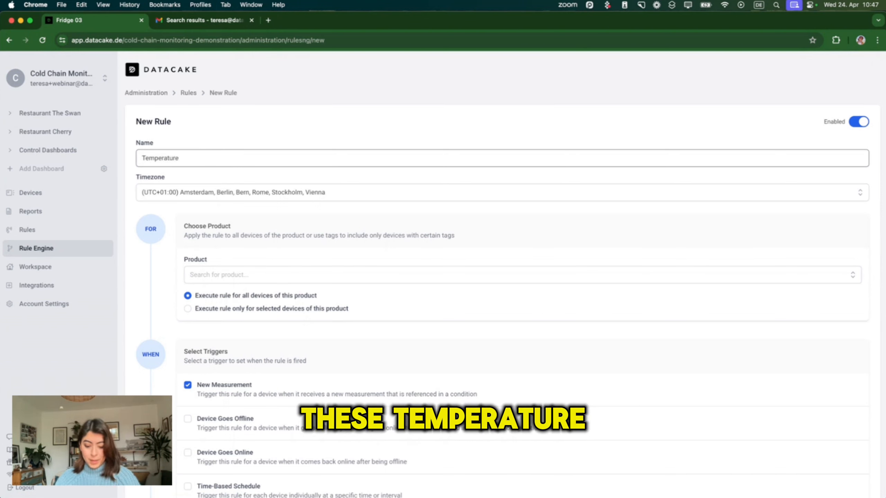
text(Rule Advanc)
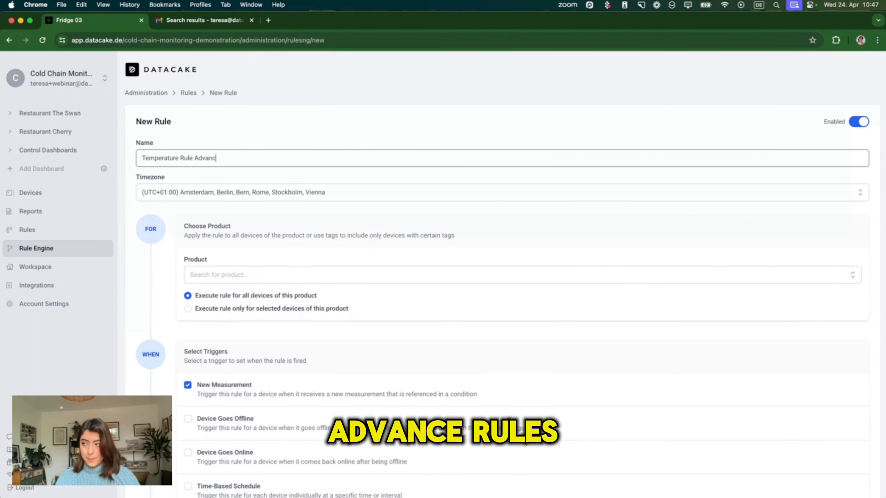
text(ed Rz)
key(BackSpace)
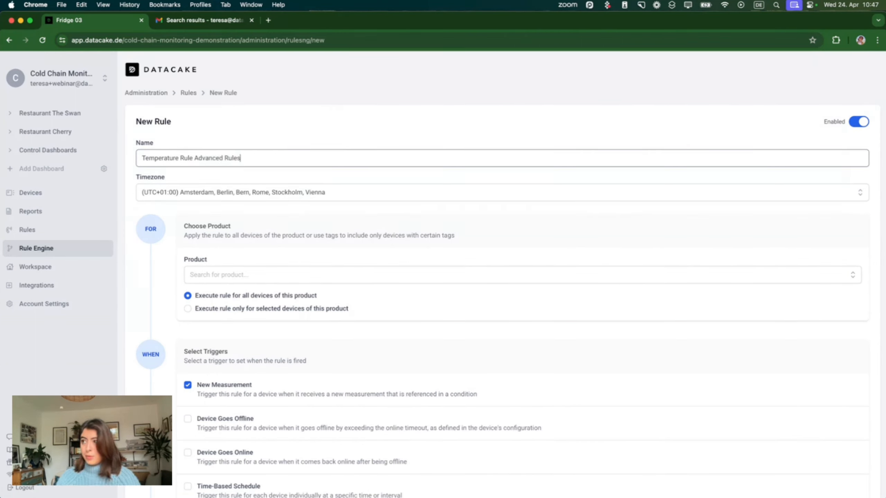
click(192, 158)
text(-)
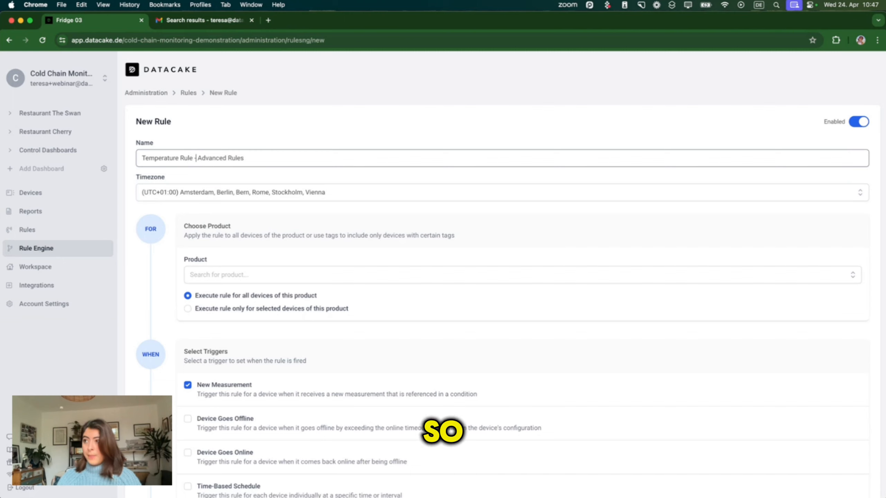
Apply the advanced rule to the Fridge product and view the list of devices it contains.
scroll(248, 200, down, 3)
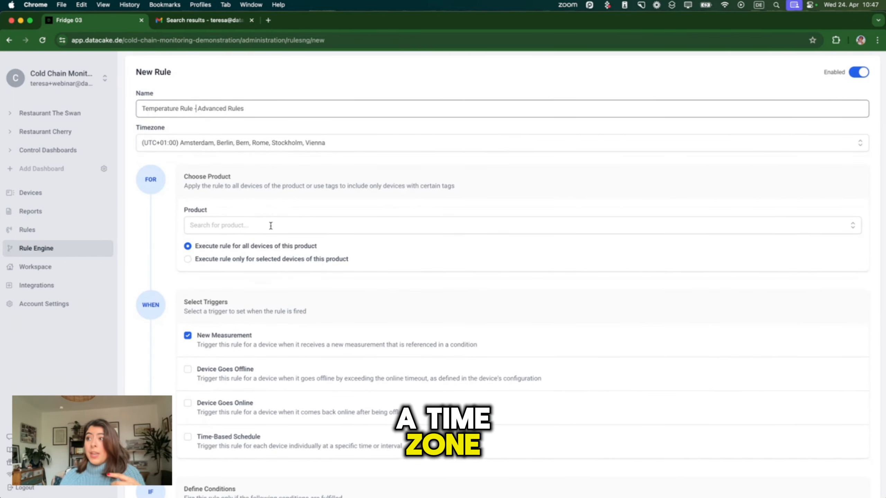
scroll(271, 226, down, 1)
click(267, 213)
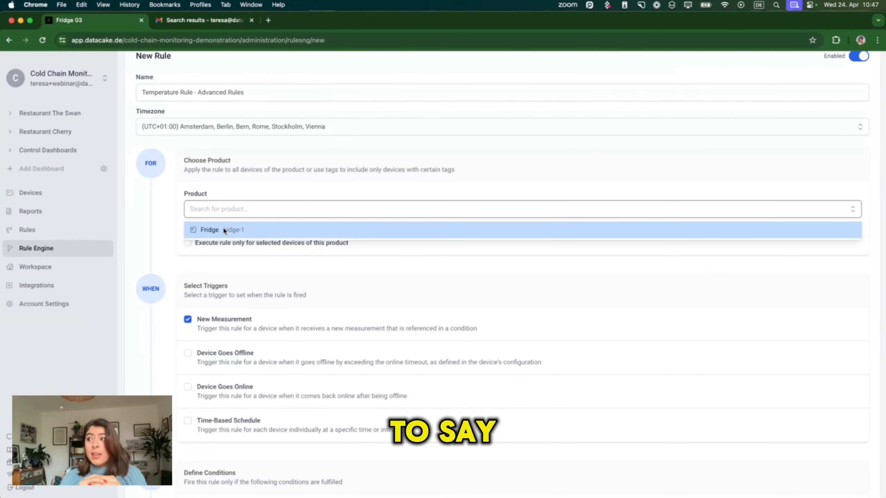
click(241, 230)
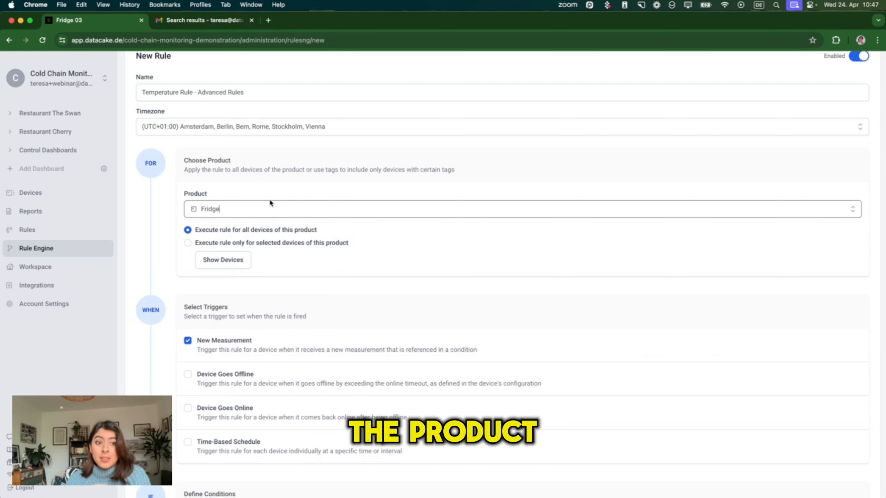
scroll(270, 201, down, 1)
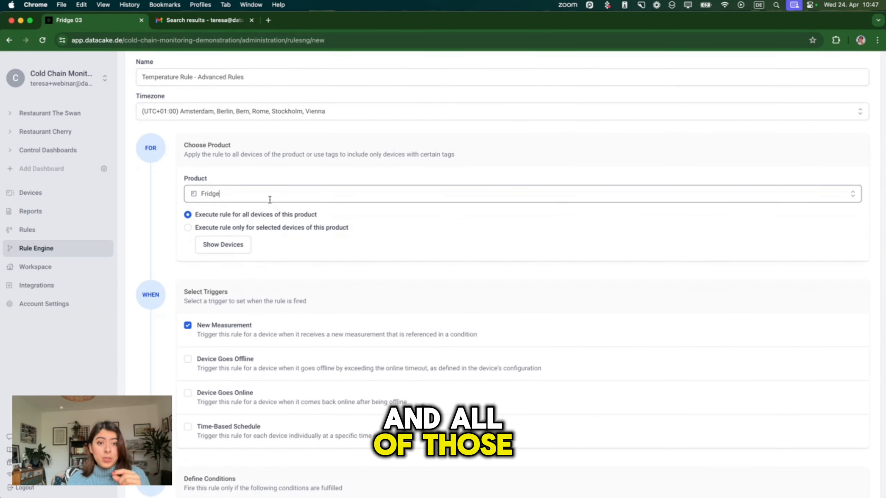
click(226, 244)
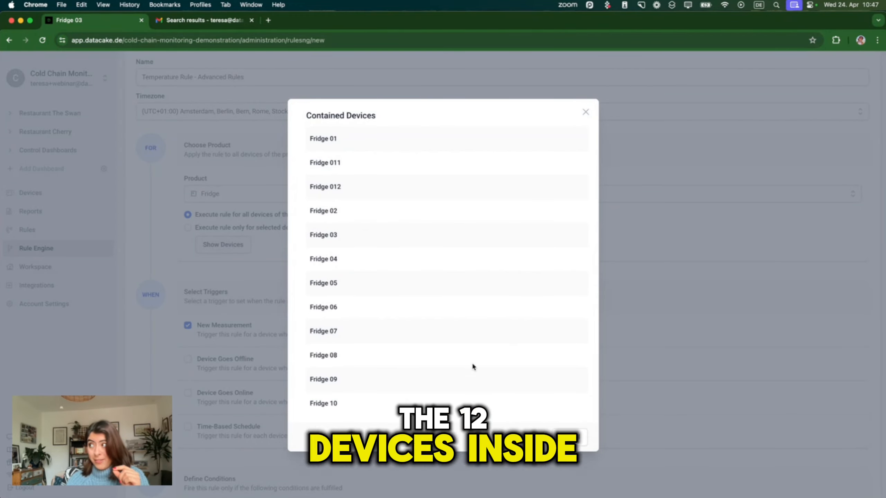
click(586, 112)
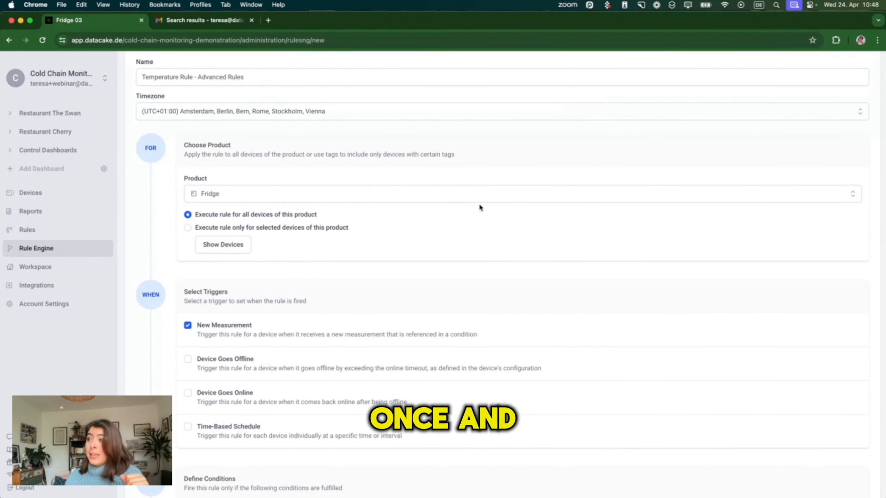
Restrict the rule to selected devices matching at least one tag, choose the account owner's name tag, and show the matching devices.
scroll(479, 206, down, 1)
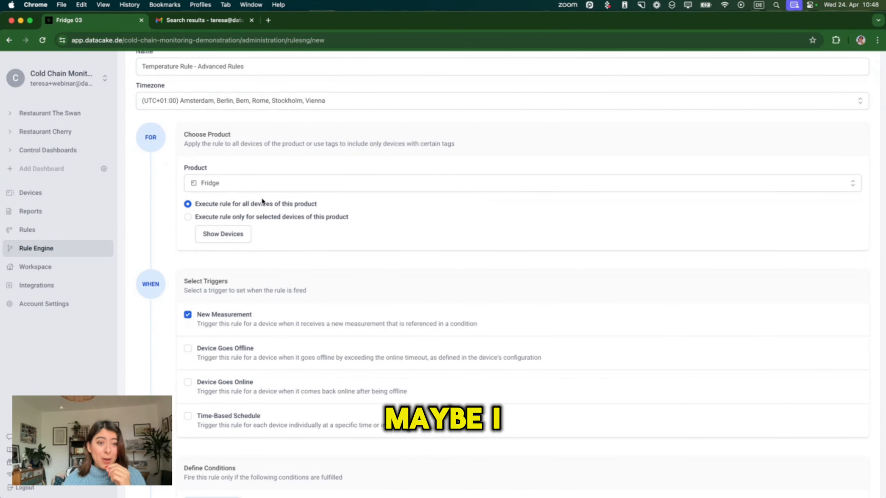
click(188, 217)
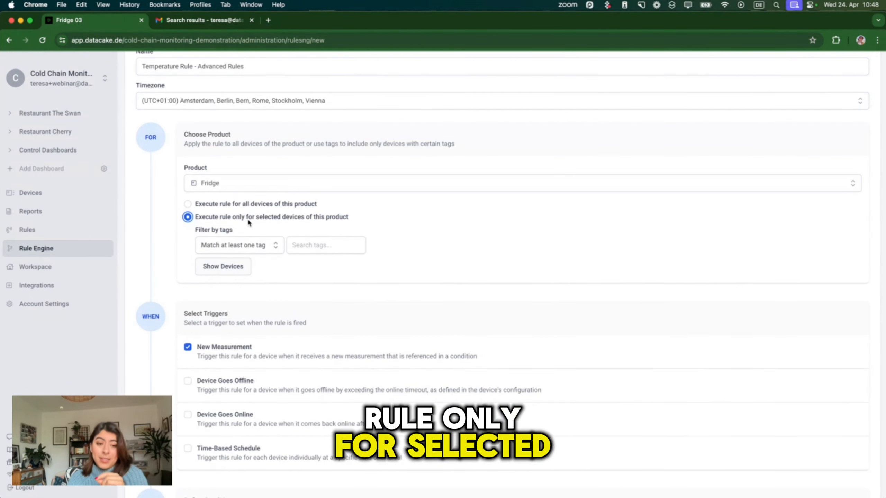
click(268, 247)
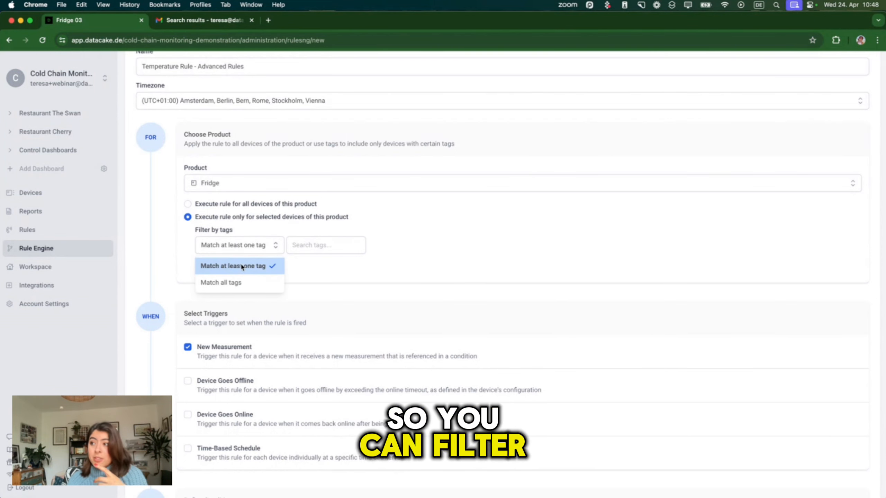
click(323, 245)
scroll(326, 295, down, 1)
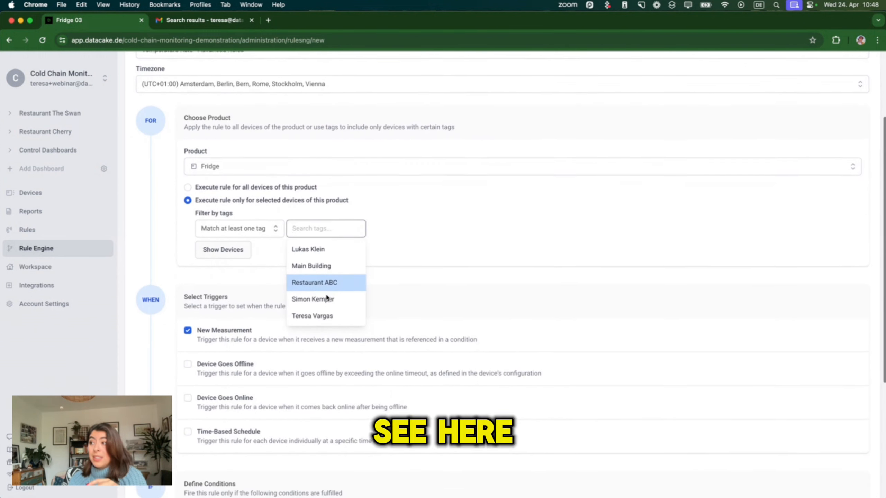
scroll(327, 297, up, 1)
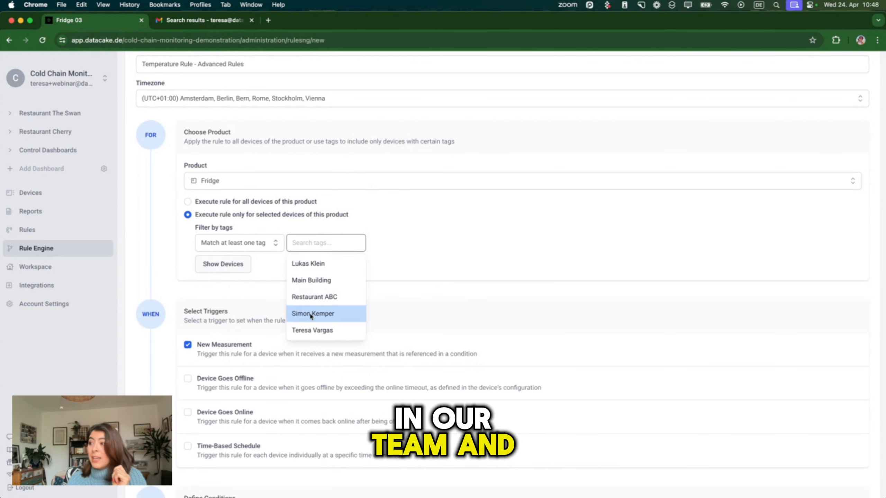
click(314, 330)
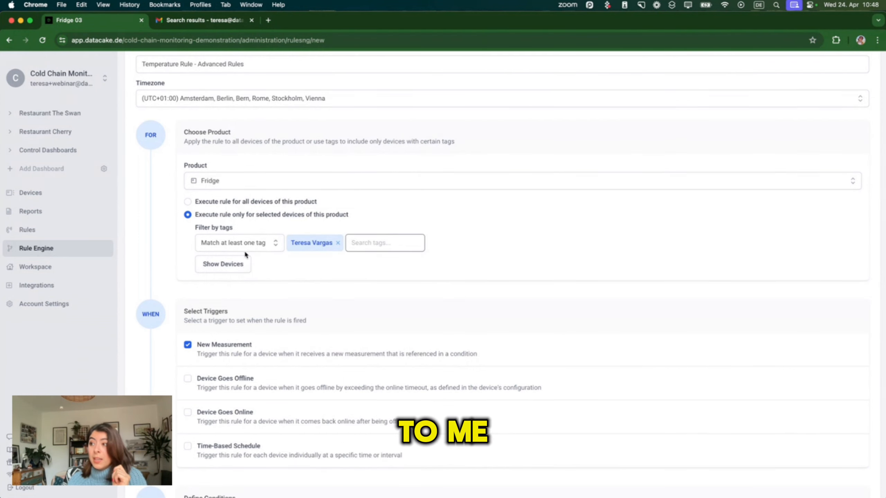
click(216, 265)
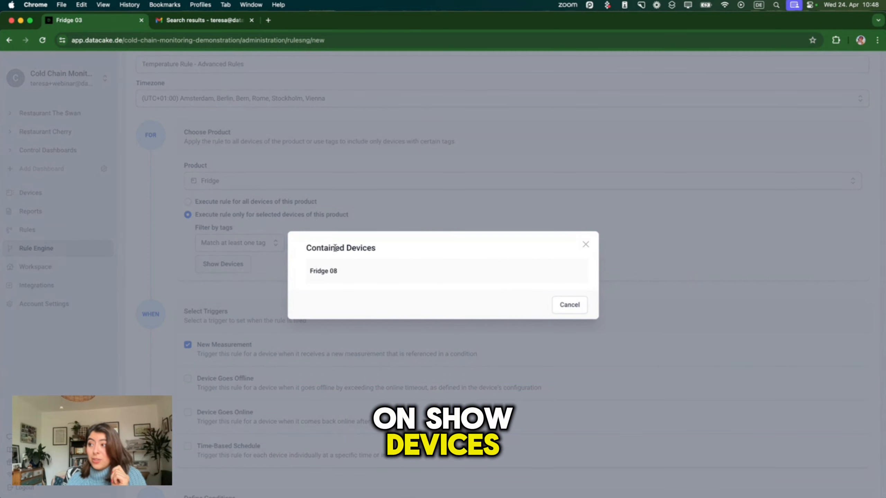
Close the device list, remove the tag filter, and execute the rule for all devices of the Fridge product.
click(585, 245)
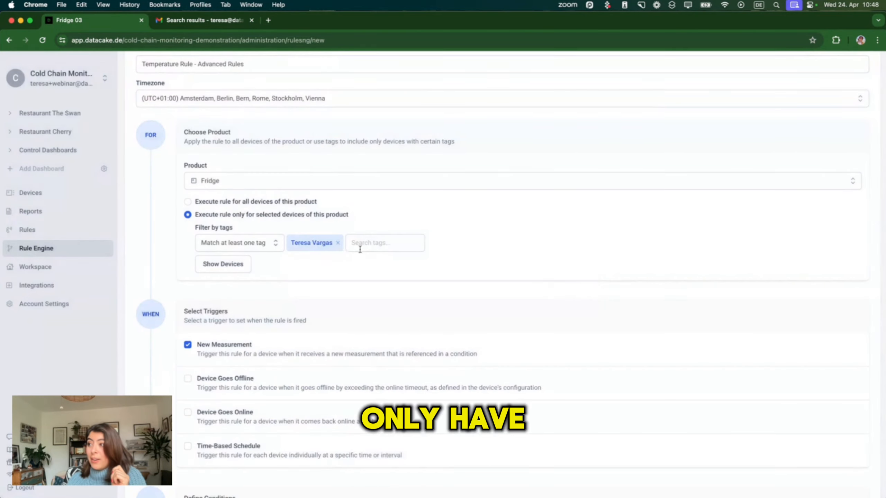
click(338, 243)
click(187, 202)
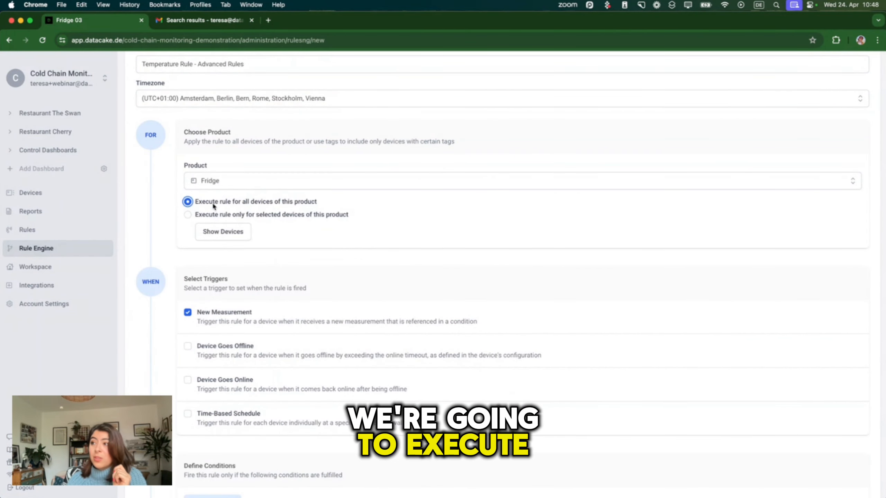
Try a time-based schedule as the rule's trigger in place of New Measurement, and revert to New Measurement as the only trigger.
scroll(359, 234, down, 3)
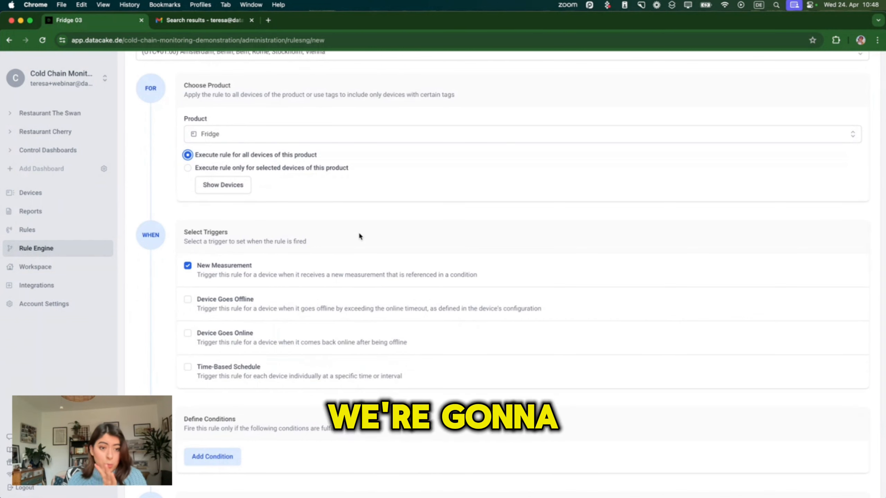
scroll(359, 231, down, 5)
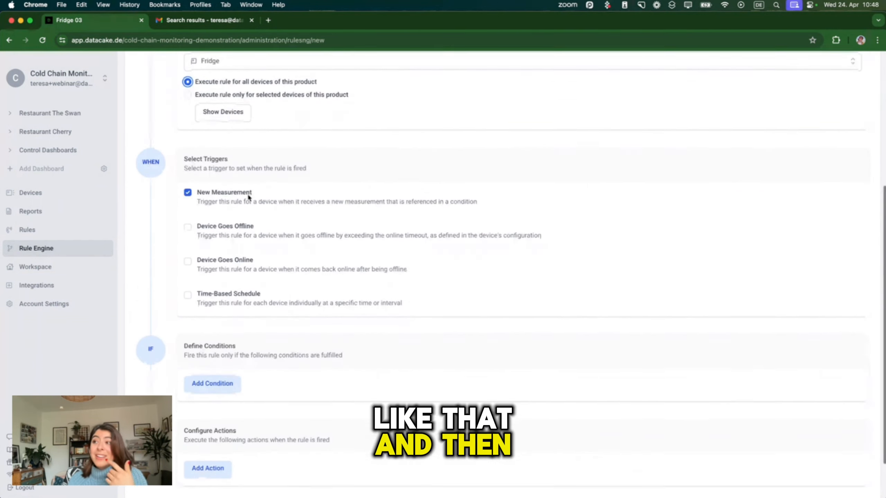
scroll(249, 197, down, 1)
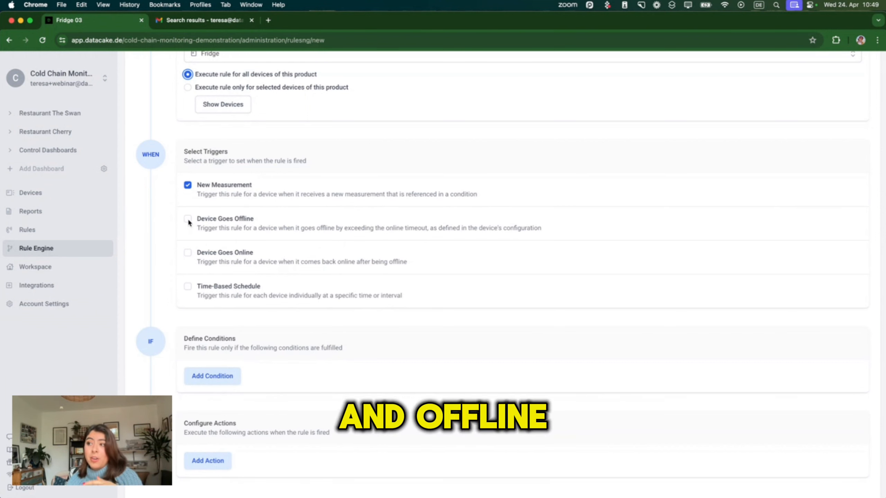
click(188, 287)
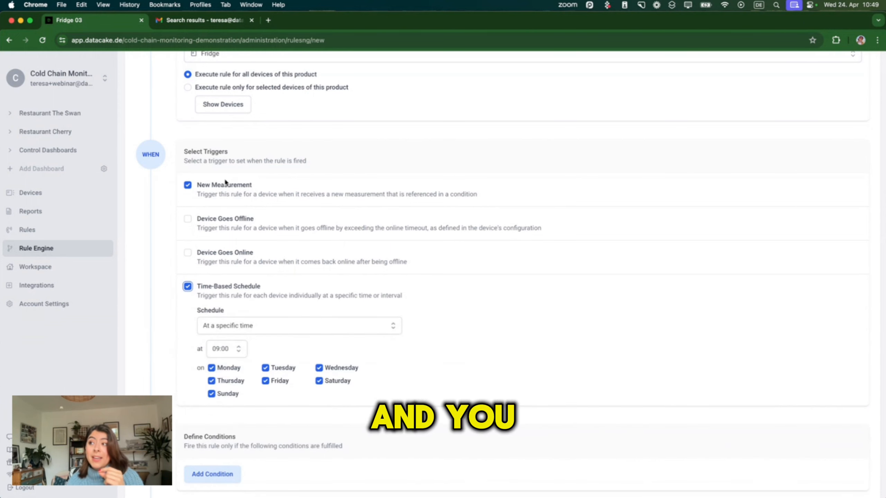
click(188, 186)
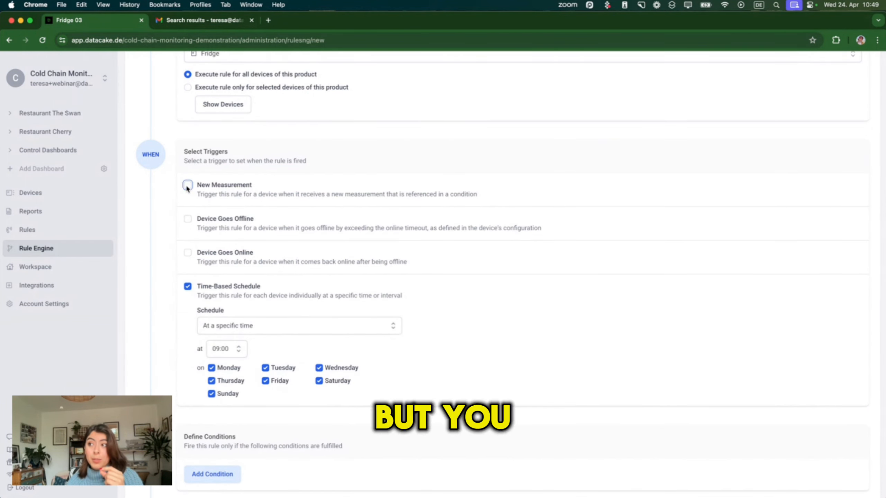
scroll(223, 272, down, 3)
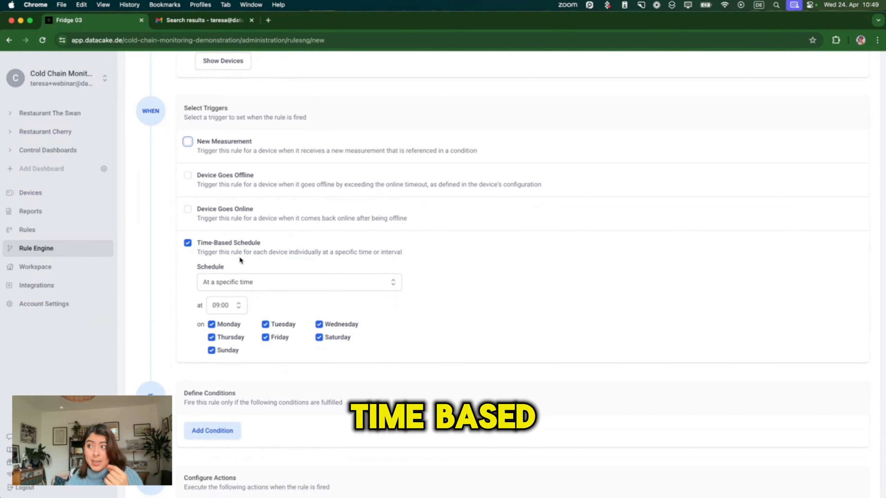
scroll(240, 258, down, 1)
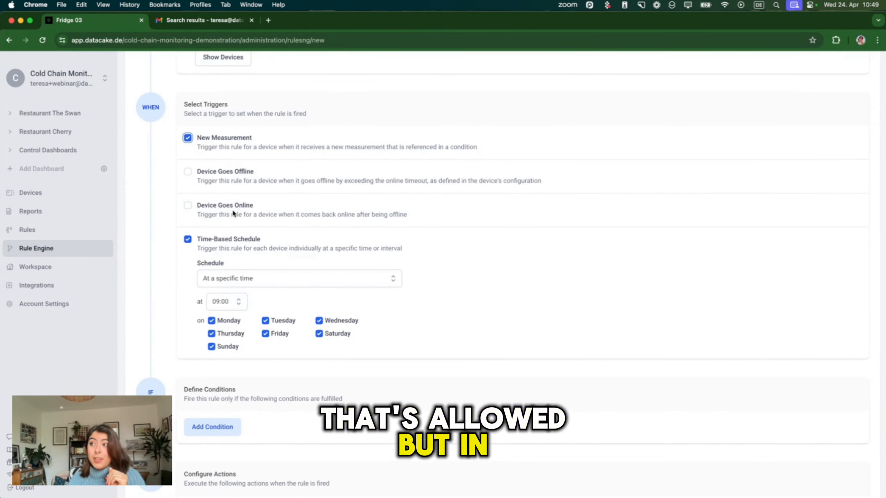
click(188, 239)
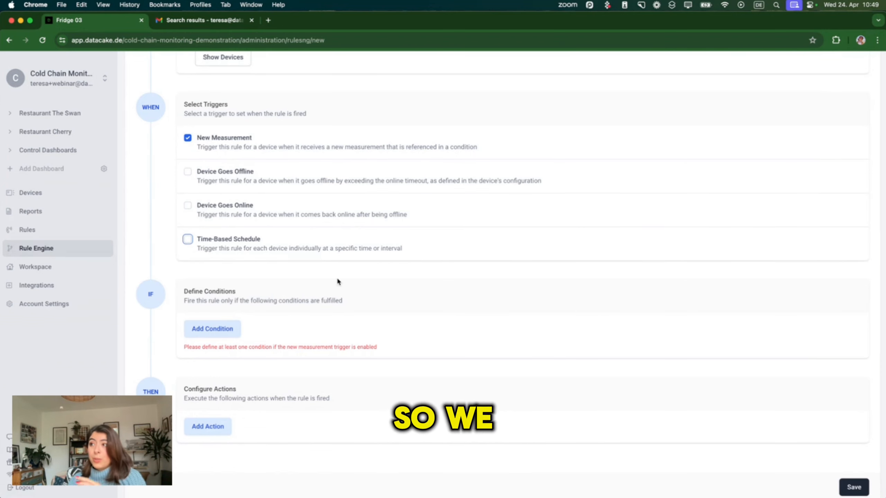
Start a new condition for the rule using Internal Temperature as its measurement field.
scroll(337, 281, down, 1)
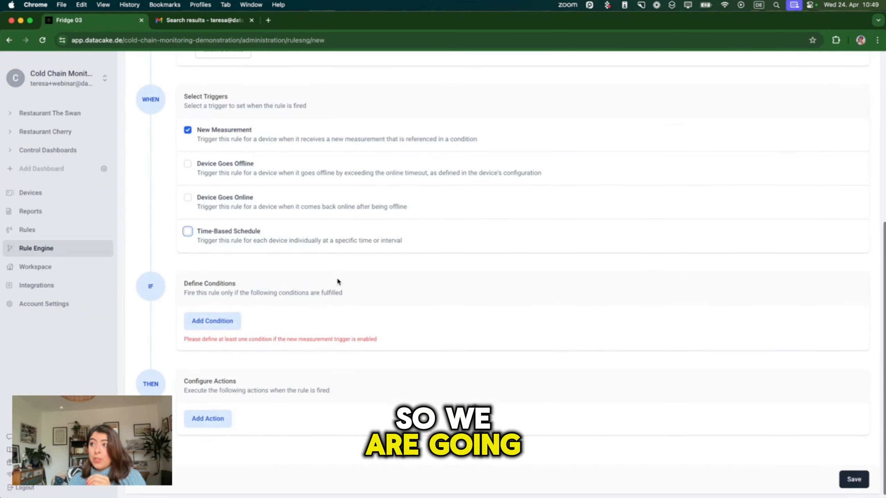
click(210, 324)
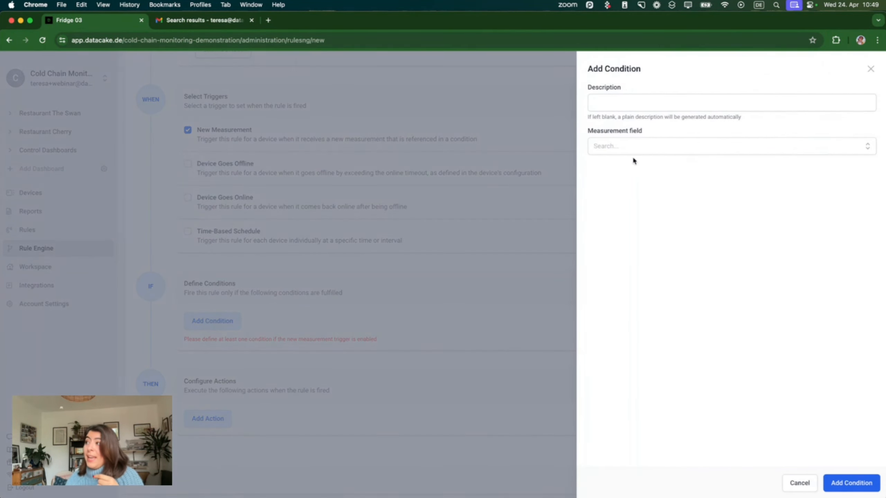
click(634, 147)
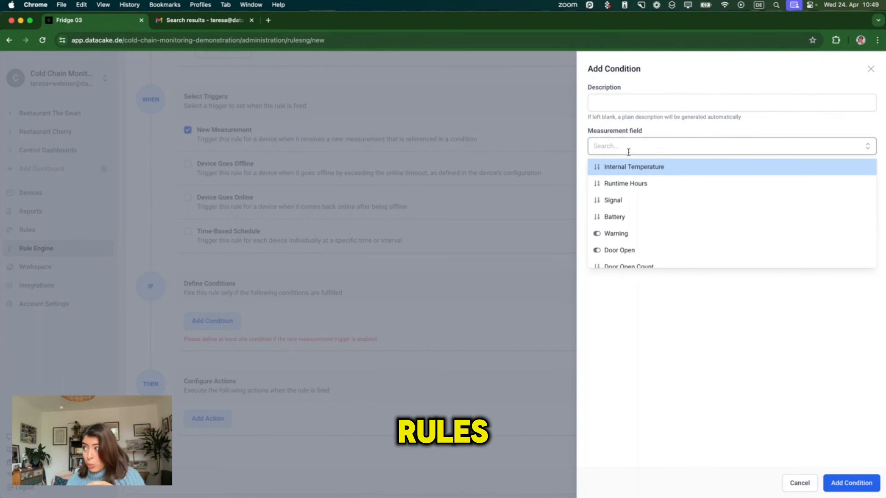
scroll(675, 229, down, 1)
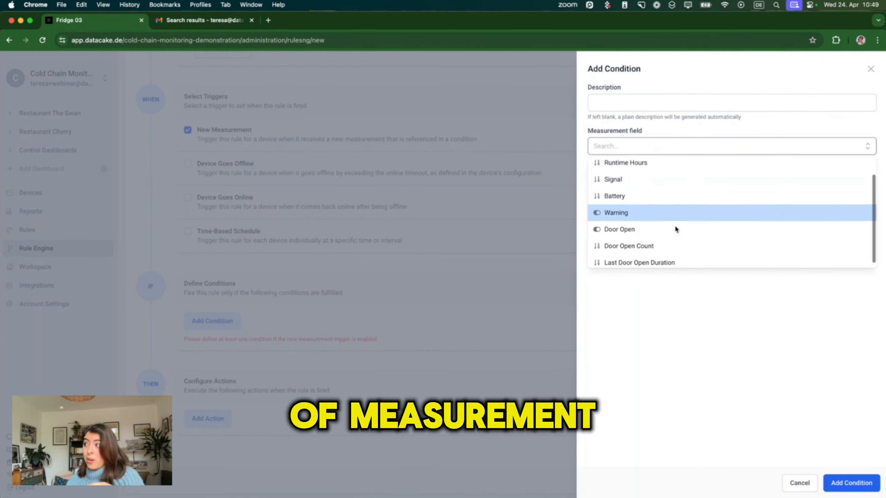
scroll(676, 228, up, 1)
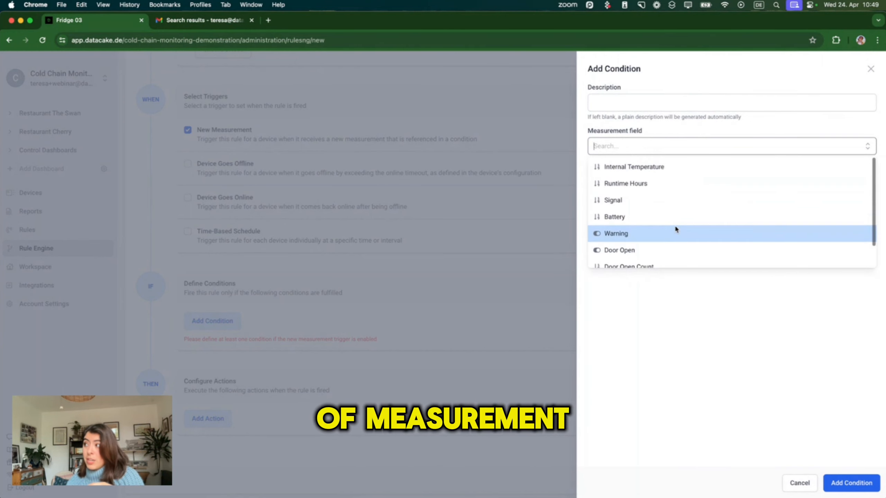
click(634, 166)
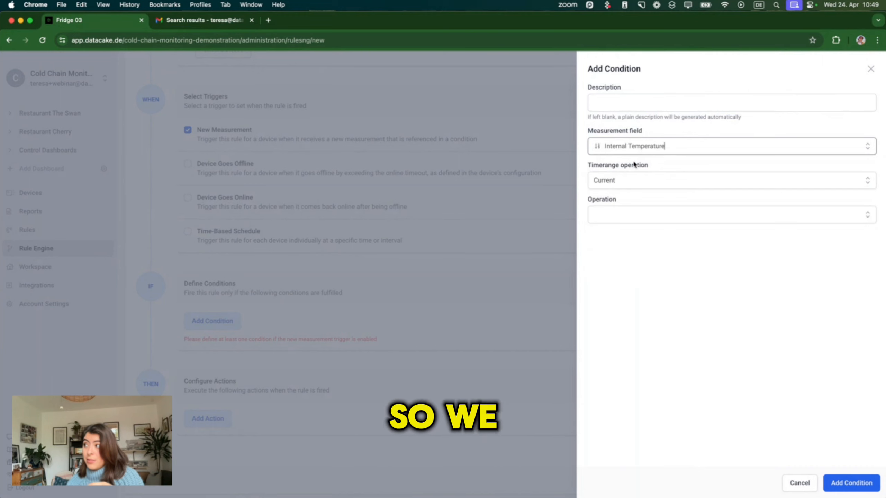
Keep the condition's timerange operation at Current and set its operation to Greater than or equal.
click(627, 181)
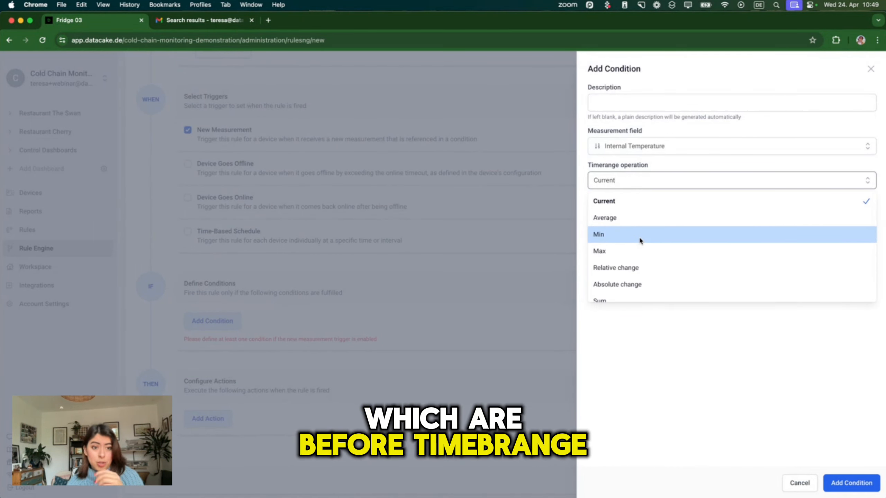
scroll(639, 236, down, 2)
scroll(639, 236, up, 2)
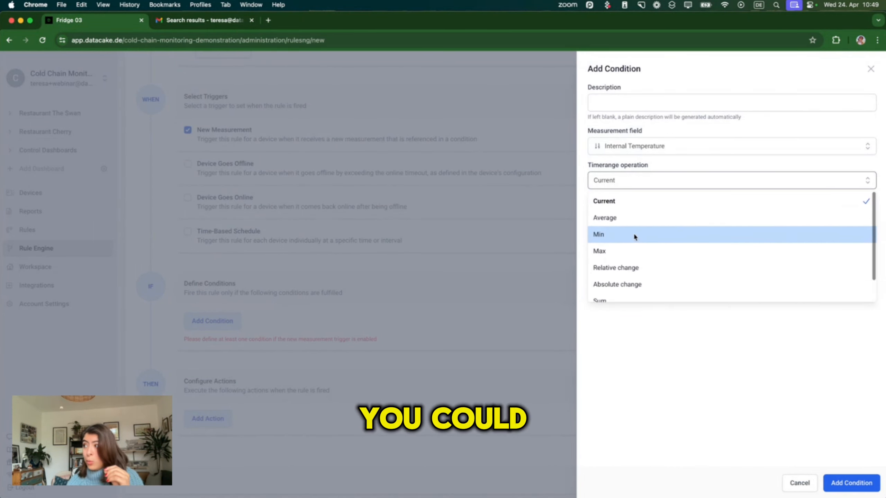
scroll(613, 251, down, 2)
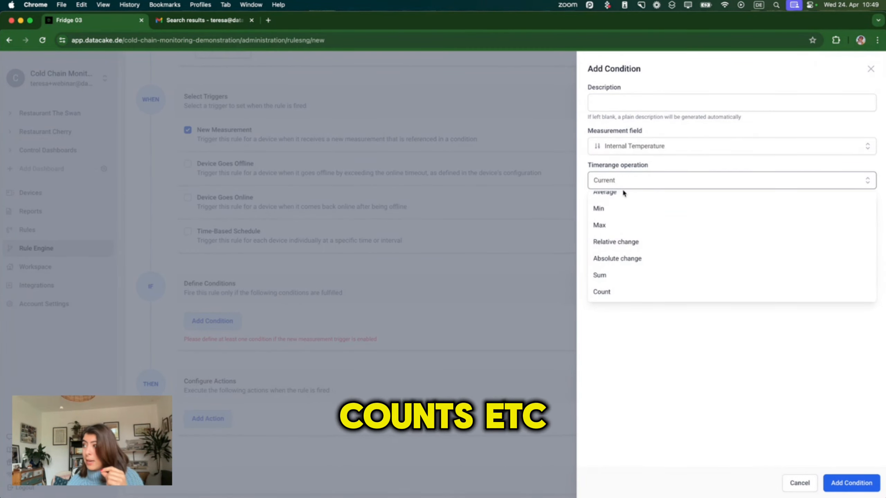
scroll(637, 231, up, 2)
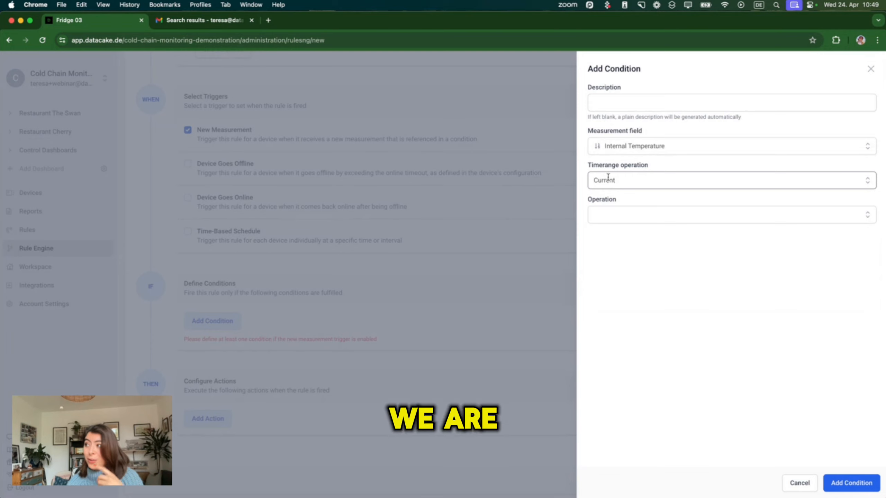
click(619, 215)
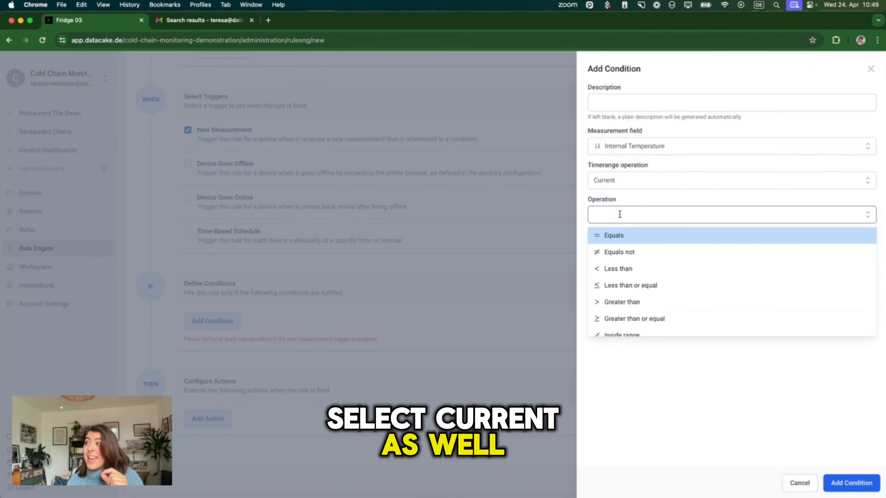
scroll(645, 262, down, 1)
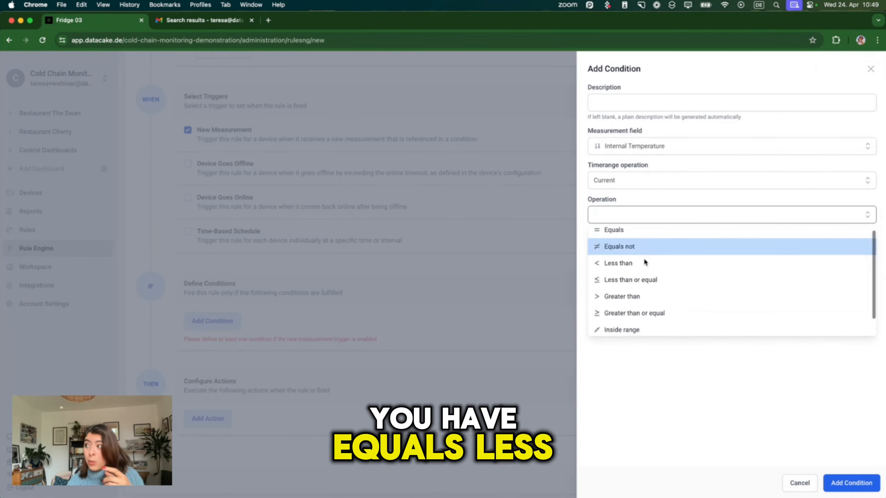
scroll(633, 294, down, 1)
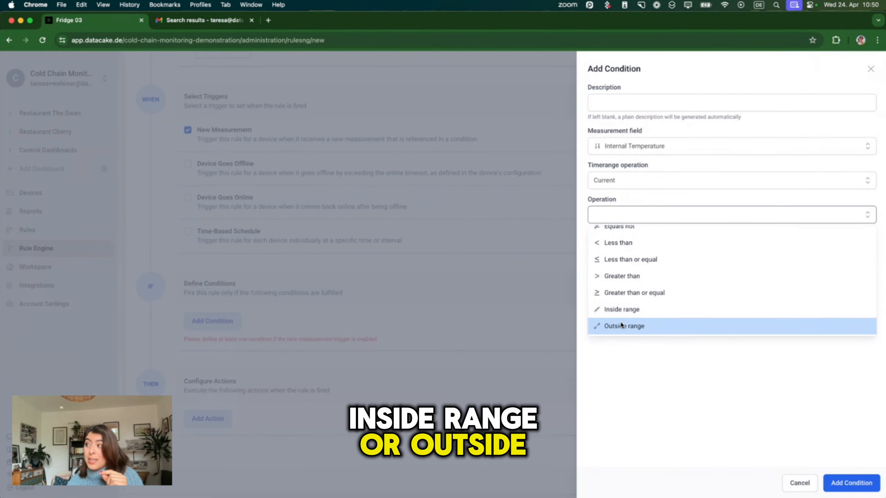
scroll(633, 293, up, 2)
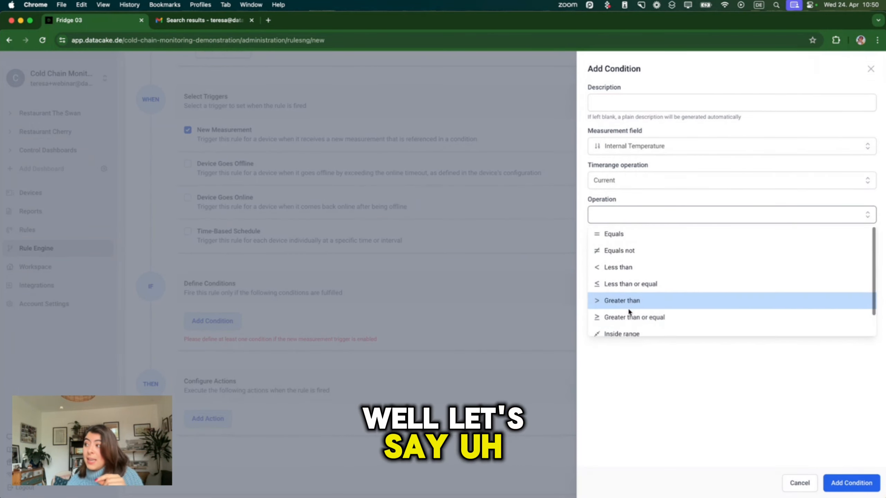
click(633, 317)
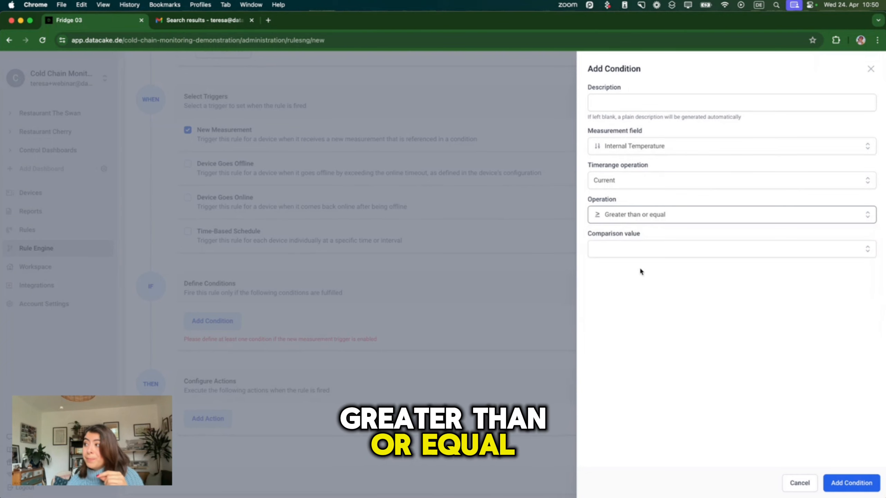
Compare the temperature with a constant number value of 0 °C, keep the hysteresis at 0, and add the condition to the rule.
click(624, 251)
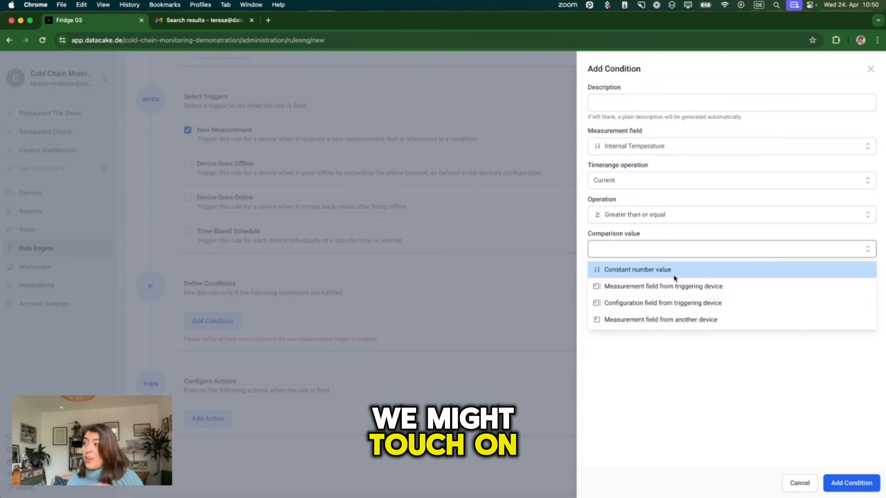
click(657, 272)
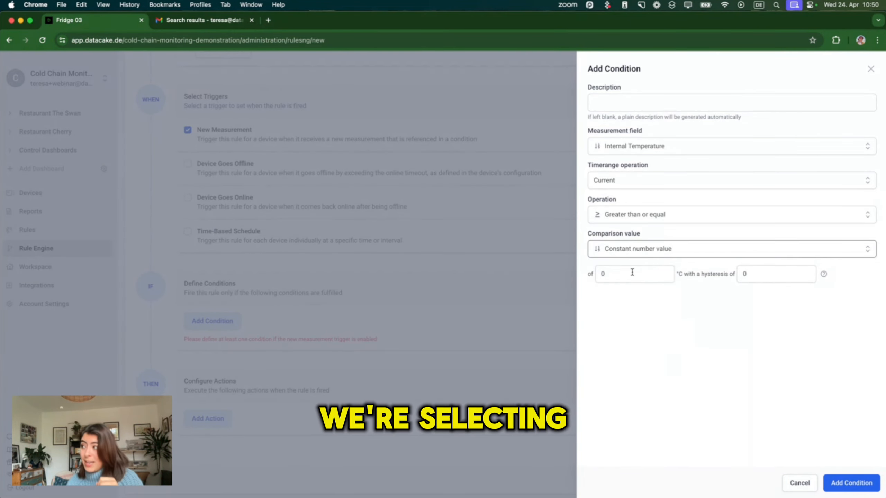
click(621, 275)
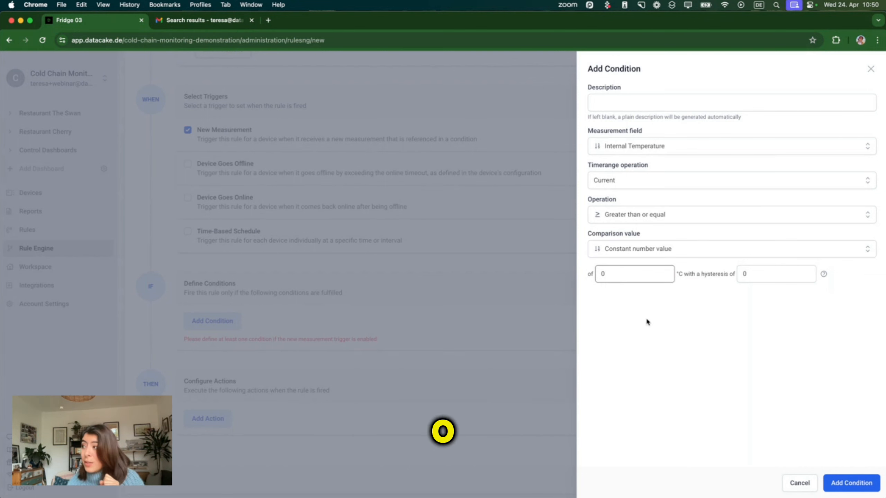
click(838, 485)
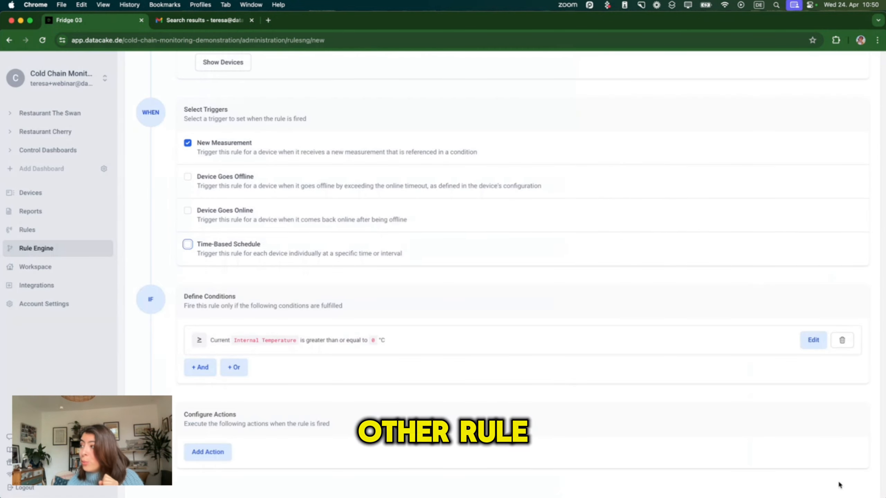
Start a new E-Mail action for the rule and select the account owner's e-mail address as its receiver.
scroll(464, 342, down, 2)
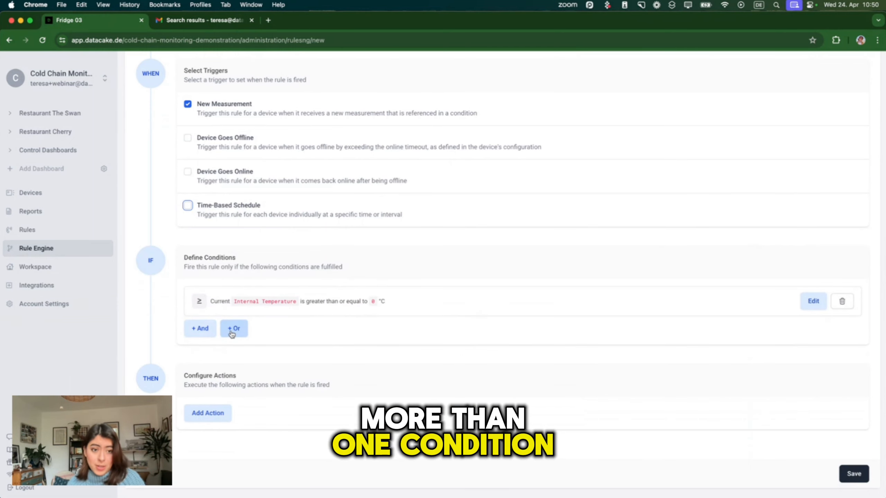
click(213, 418)
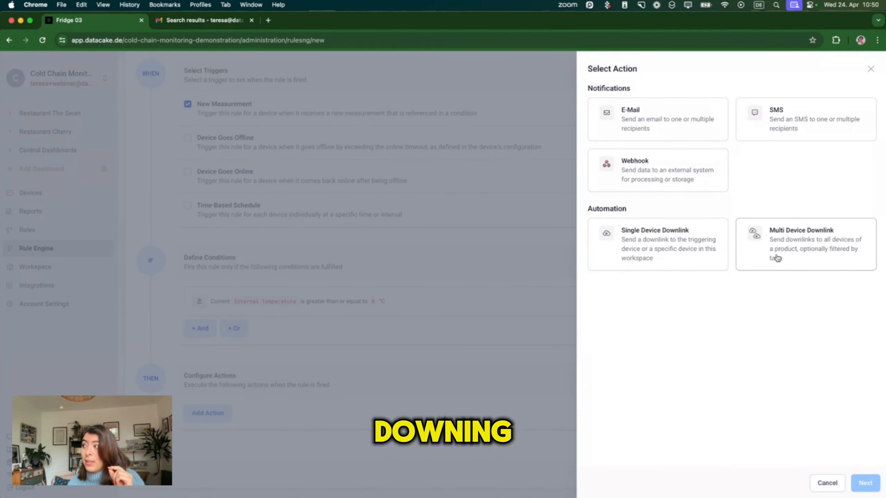
click(644, 119)
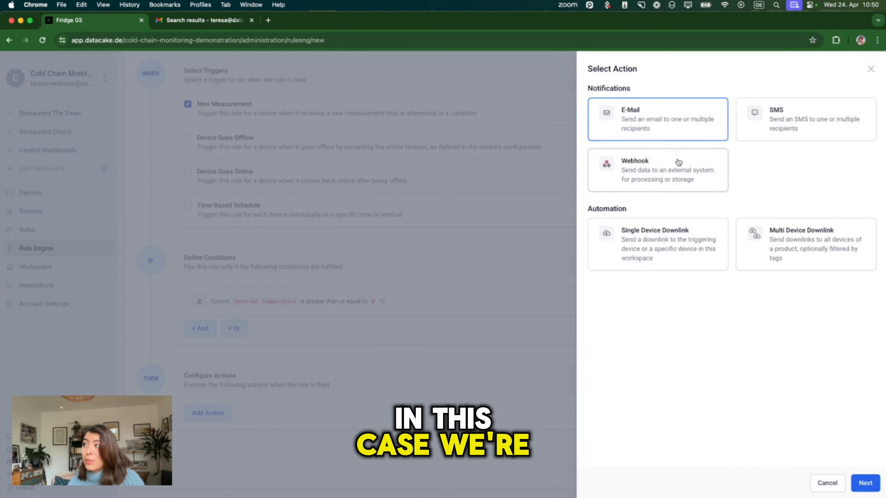
click(865, 483)
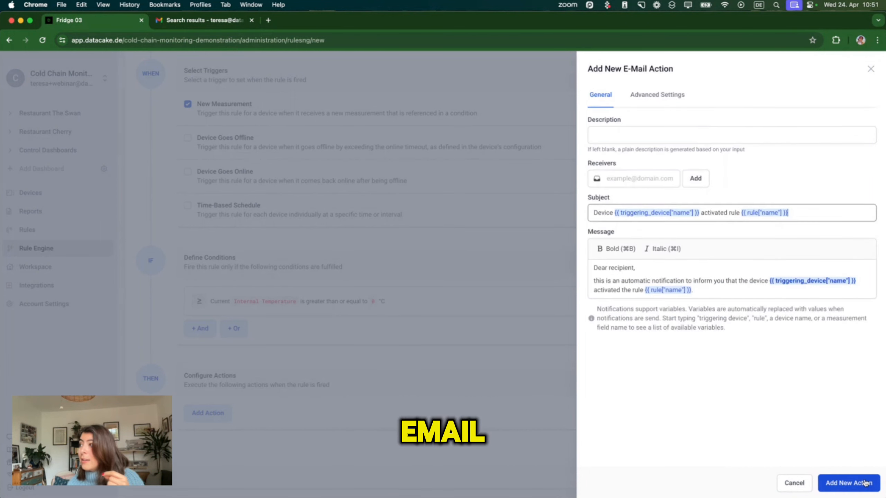
click(616, 176)
text(teresa)
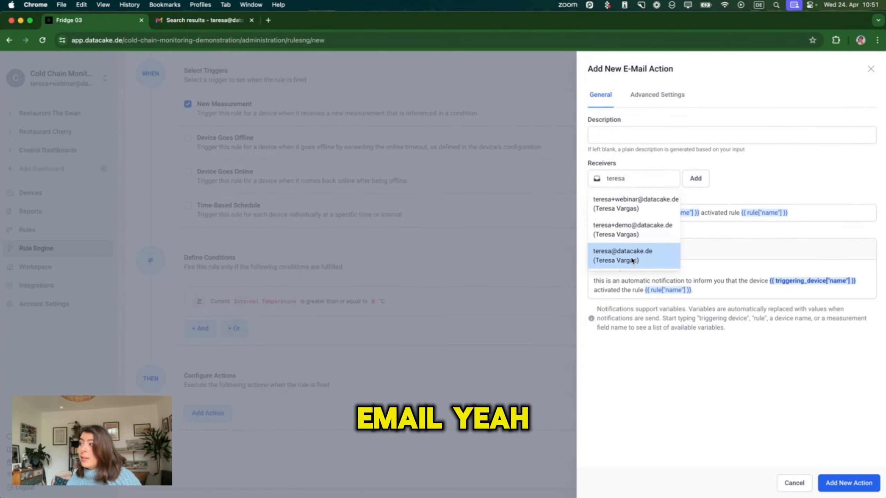
click(632, 259)
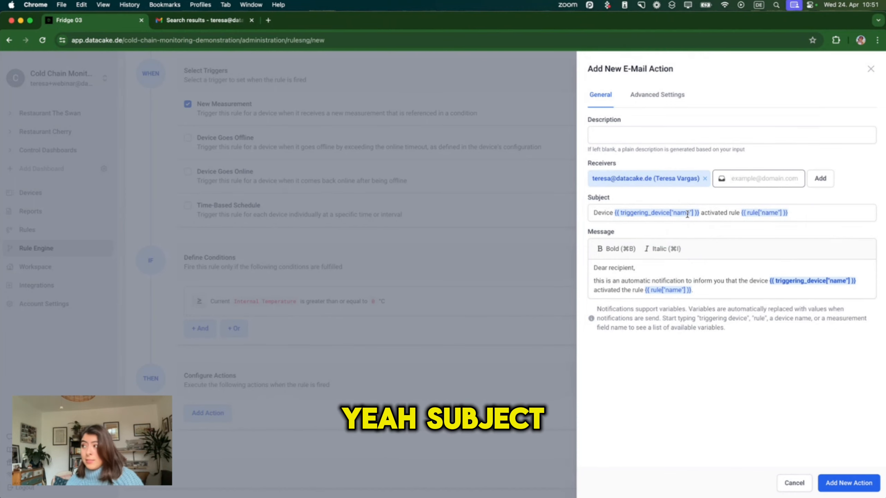
Append the line "The temperature registered was" to the e-mail message, followed by the triggering device's Internal Temperature value (2 decimal places) and °C.
click(635, 268)
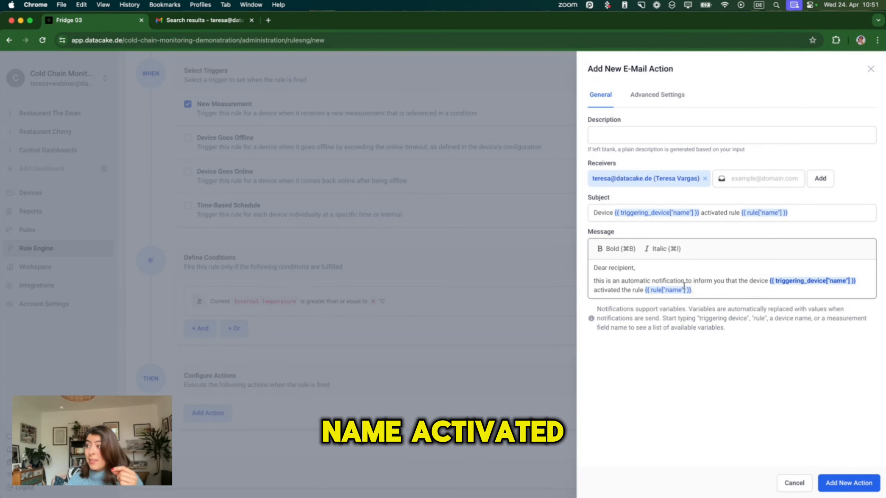
key(Return)
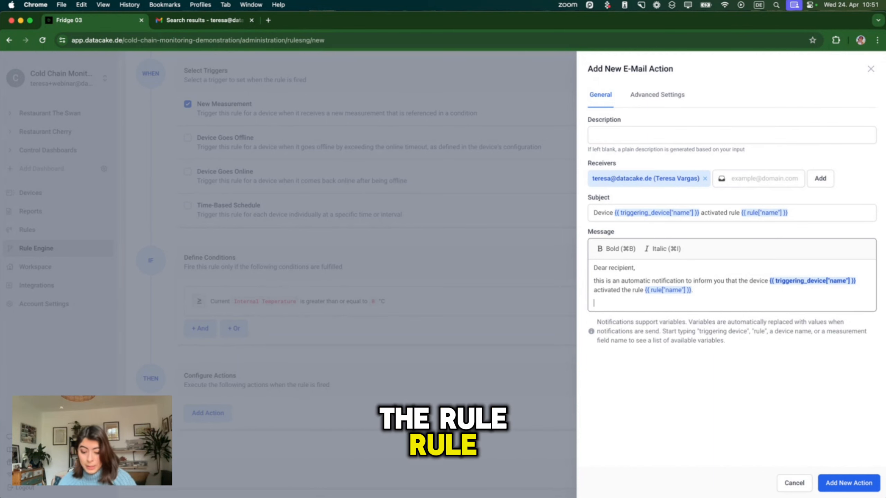
text(The temperature )
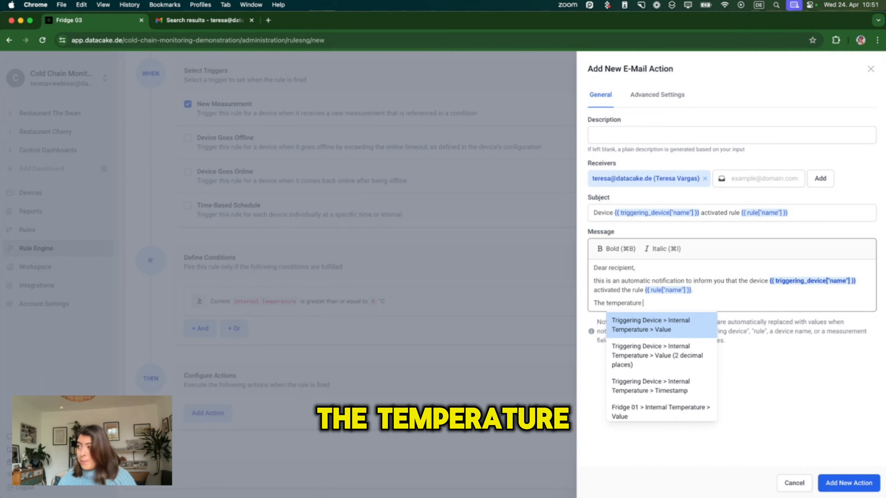
text(regi)
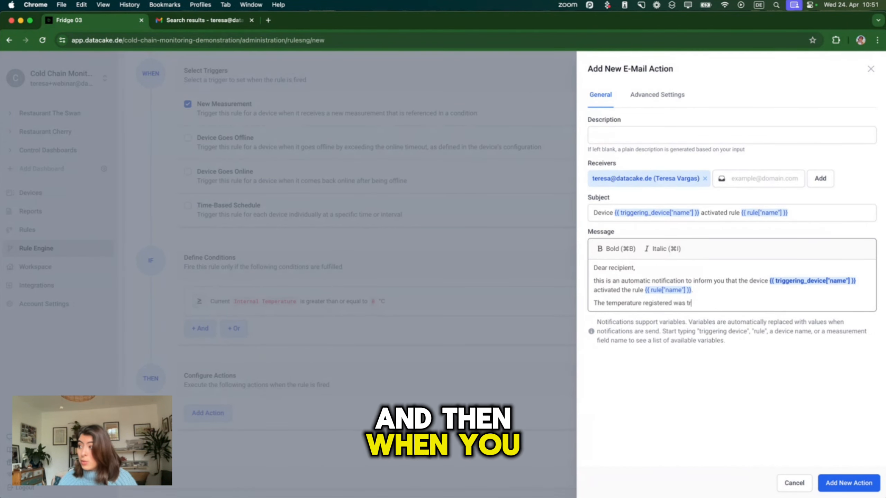
text(stered was tem)
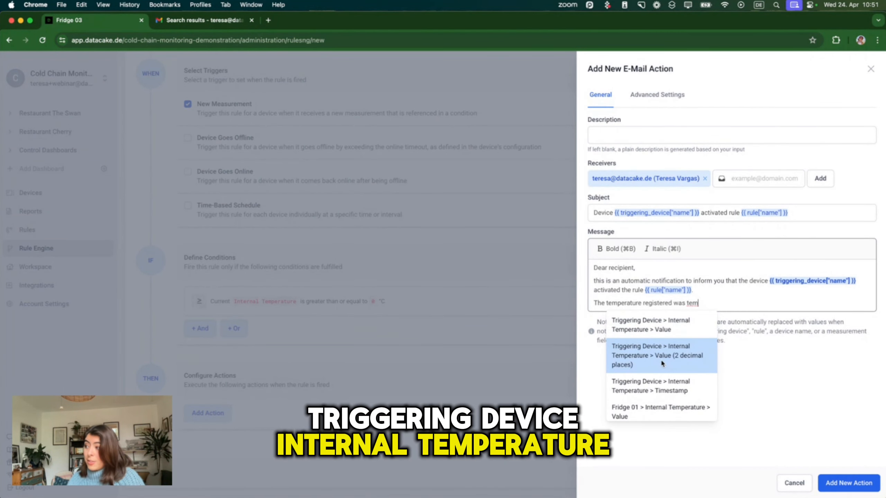
click(674, 361)
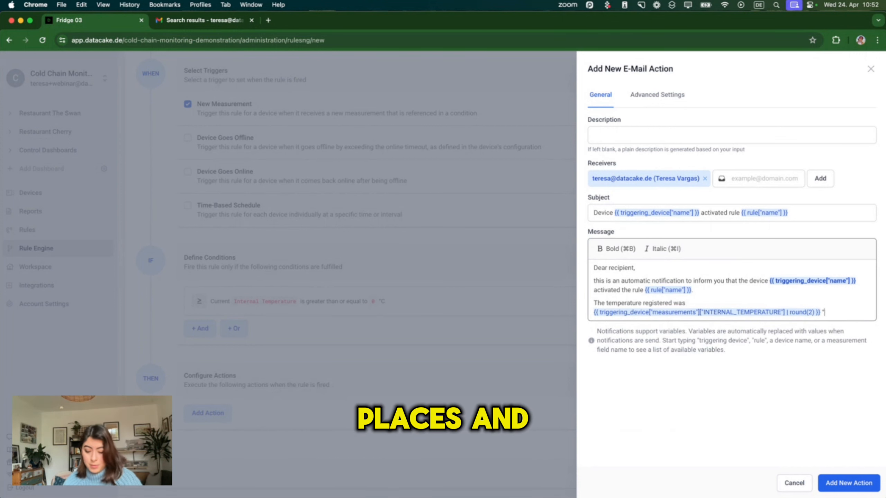
Add the new e-mail action to the rule and save the rule.
click(844, 481)
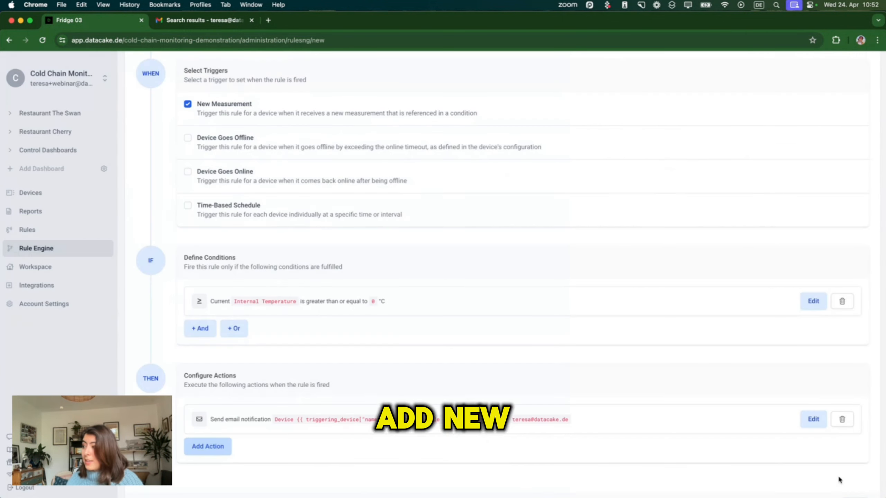
scroll(718, 426, down, 2)
click(854, 474)
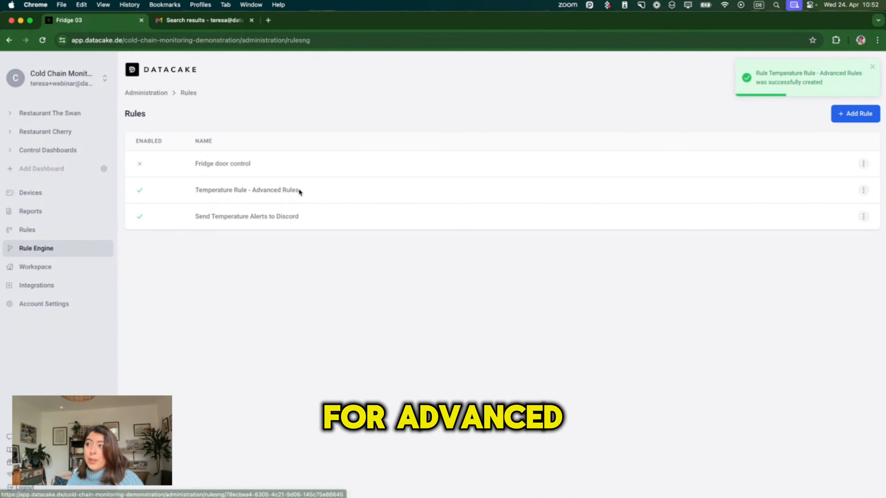
Review the simple rules list and compare it with the rules in the Rule Engine.
click(31, 231)
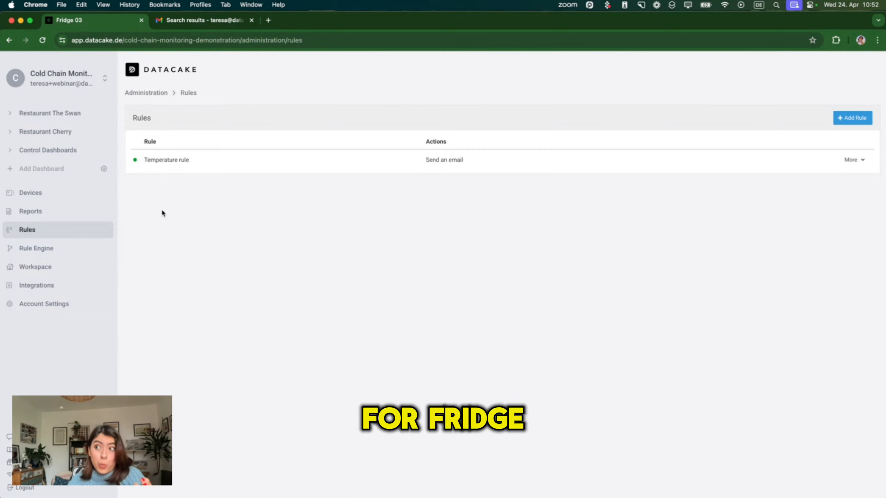
click(48, 253)
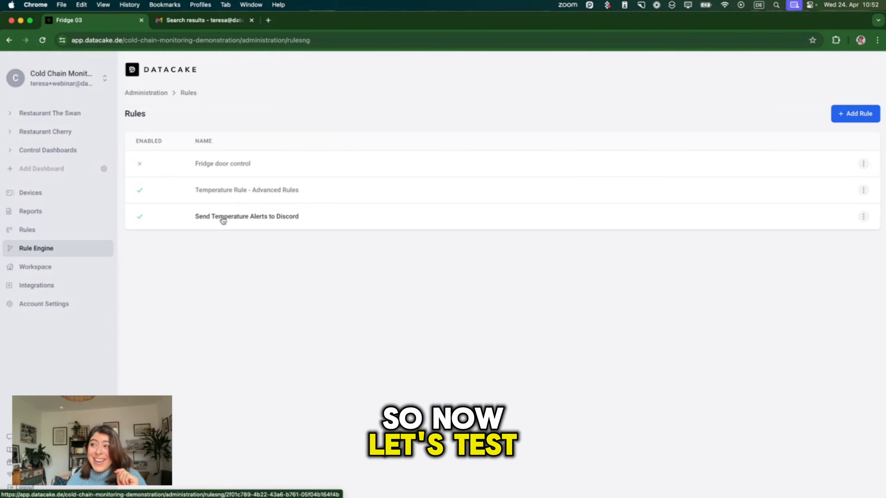
Manually set the Internal Temperature field of Fridge 01 to 1 °C in its device configuration.
click(34, 193)
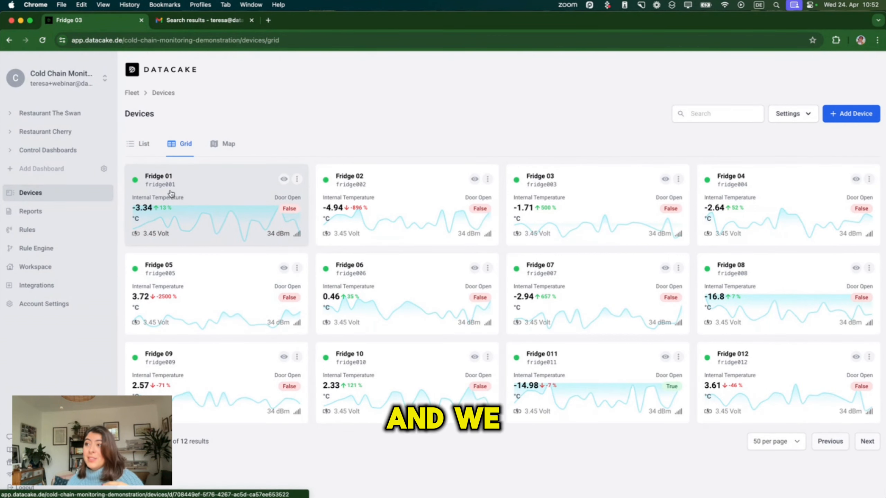
click(192, 198)
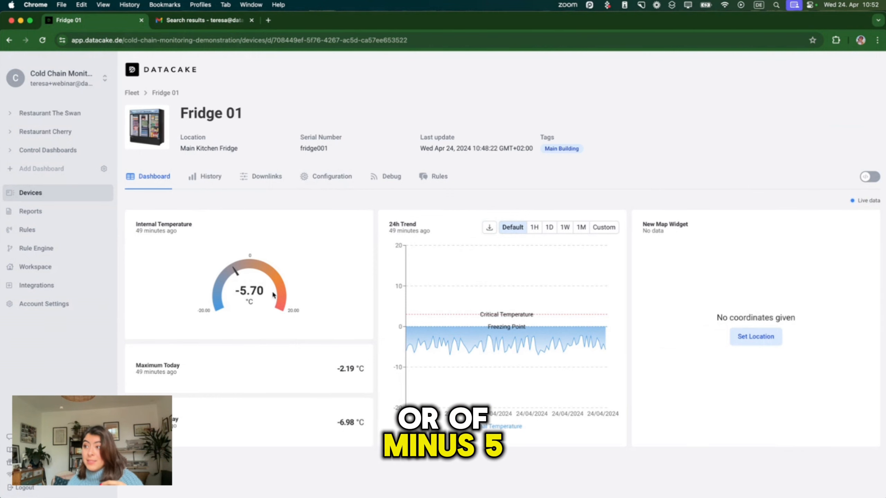
click(325, 173)
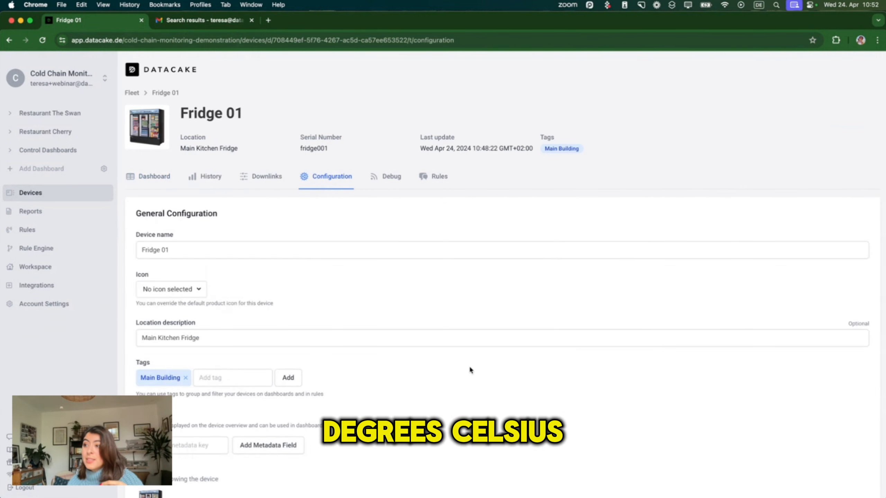
scroll(469, 370, down, 10)
scroll(470, 370, down, 15)
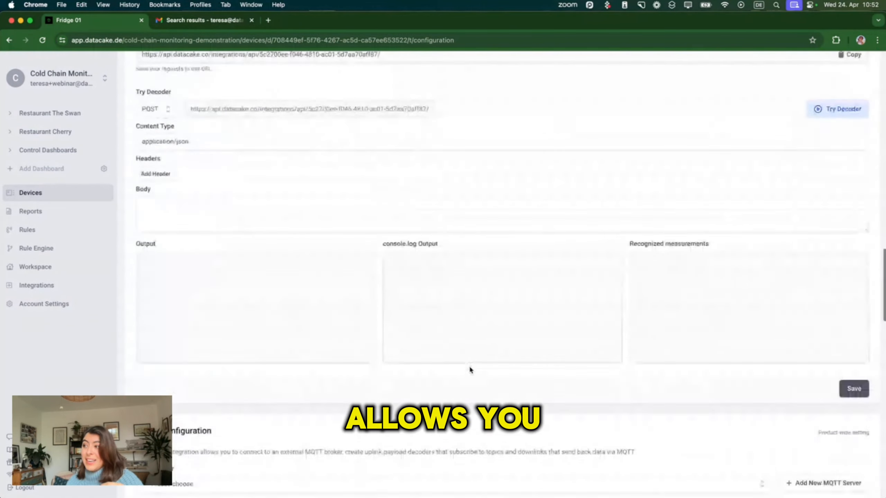
scroll(470, 369, down, 10)
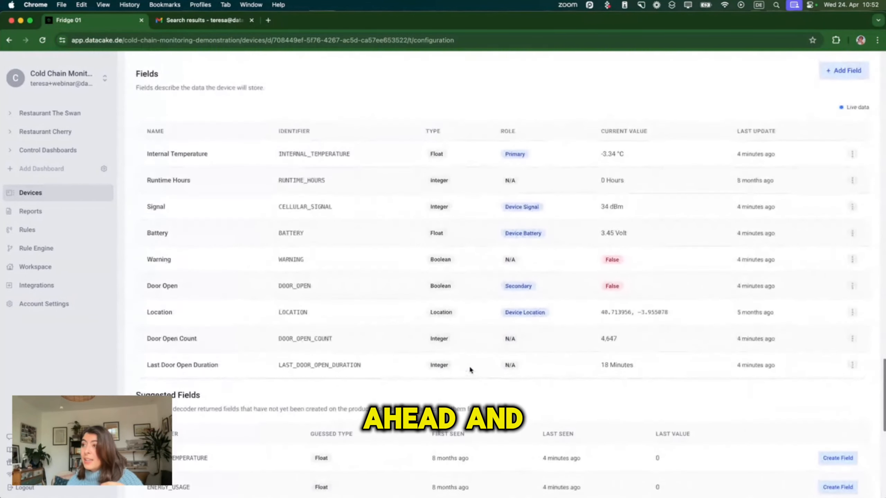
click(855, 158)
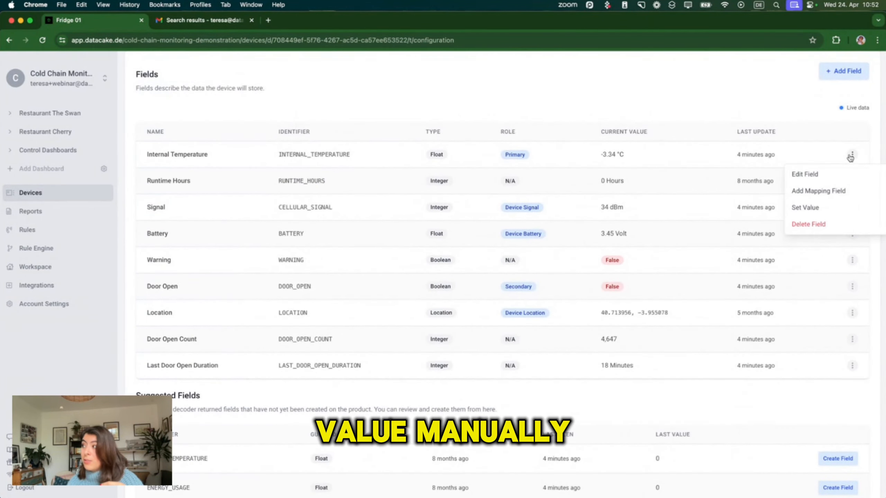
click(805, 213)
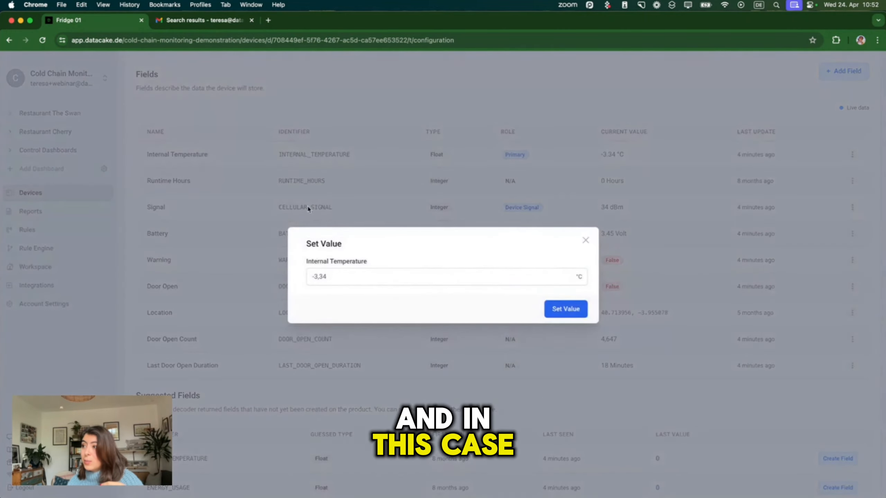
triple_click(328, 275)
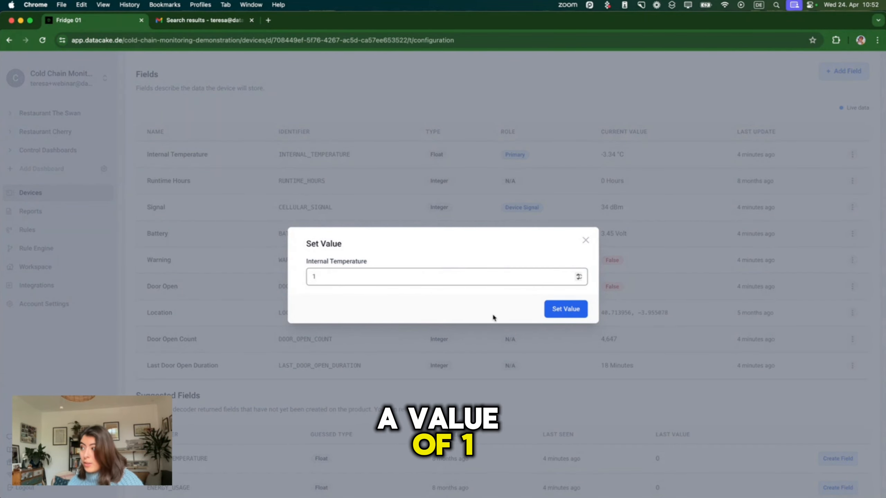
click(562, 310)
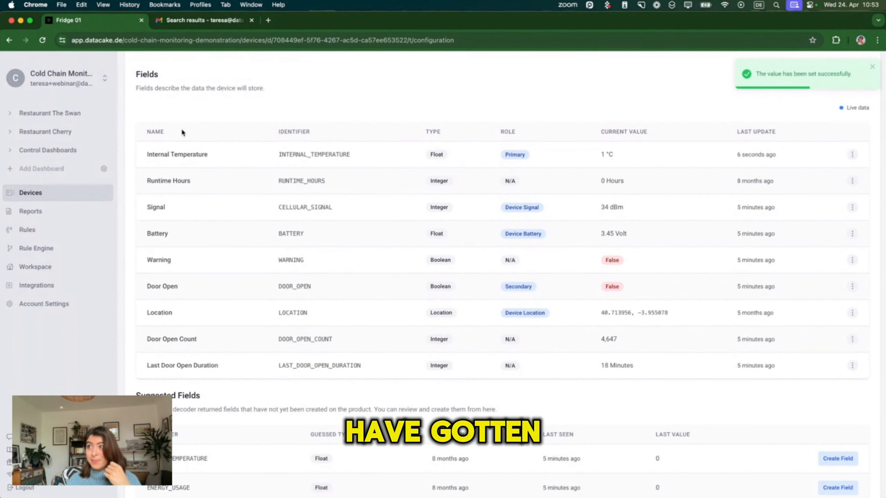
Switch to Gmail and read both new Datacake alert e-mails for Fridge 01, from the simple rule and the advanced rule.
click(197, 27)
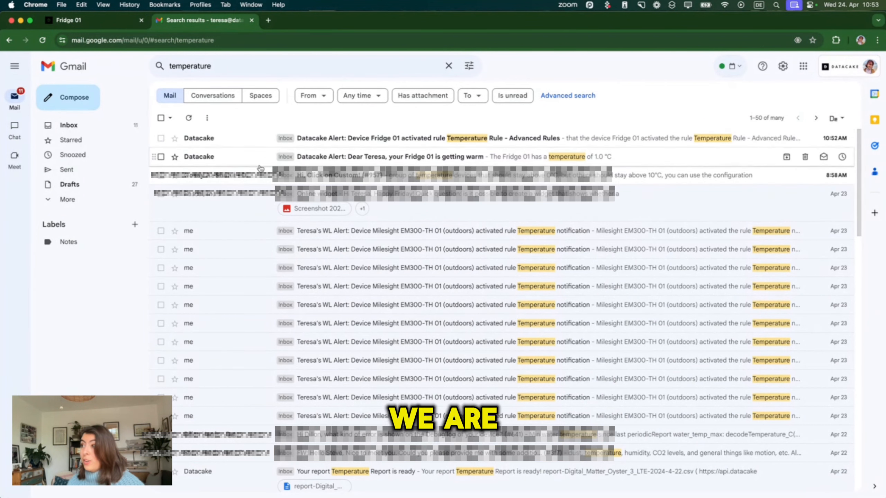
click(239, 156)
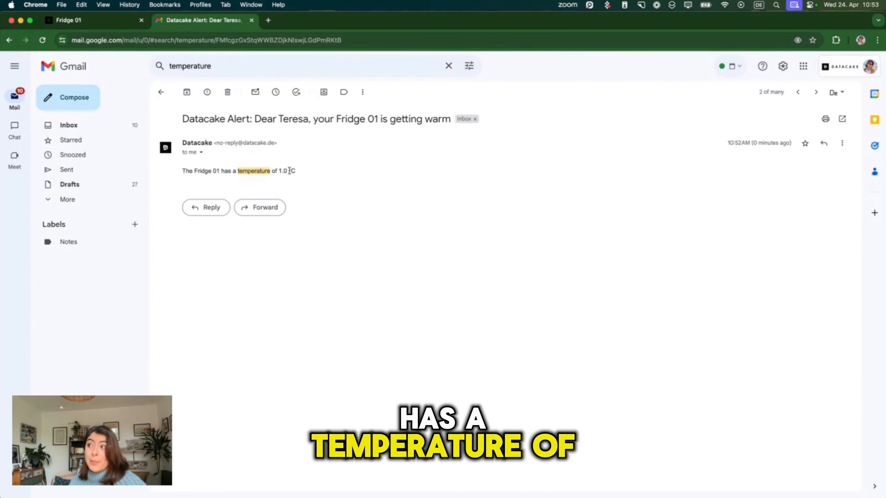
click(11, 41)
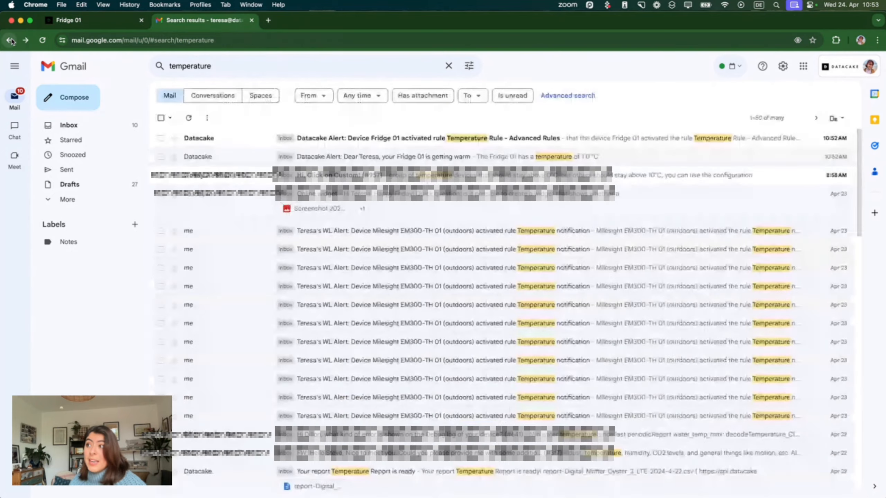
click(216, 143)
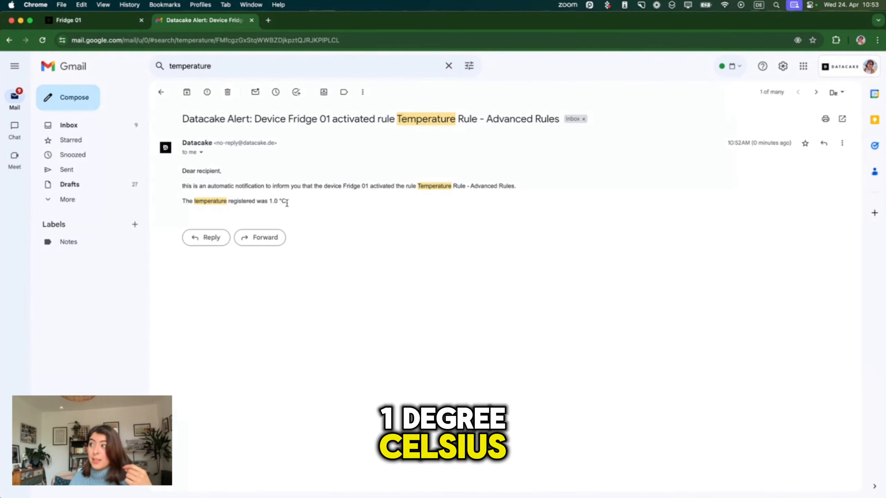
click(9, 41)
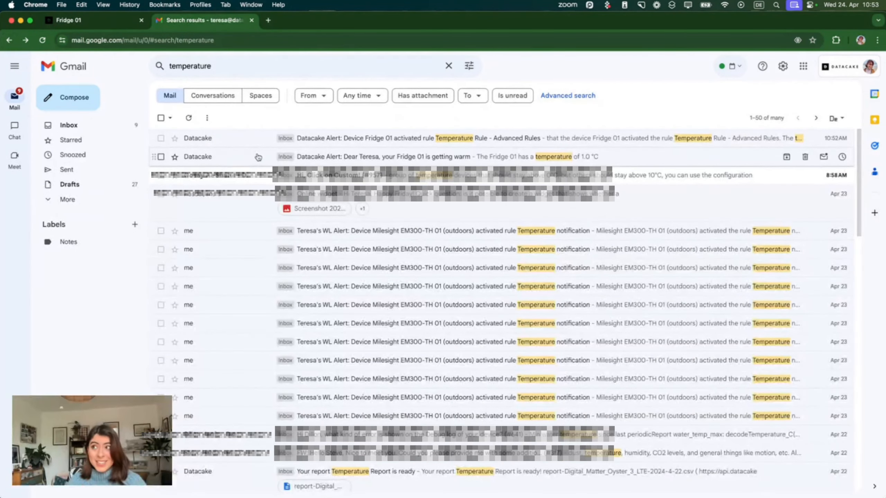
Switch back to Datacake and manually set the Internal Temperature field of Fridge 07 to 2 °C in its device configuration.
click(69, 19)
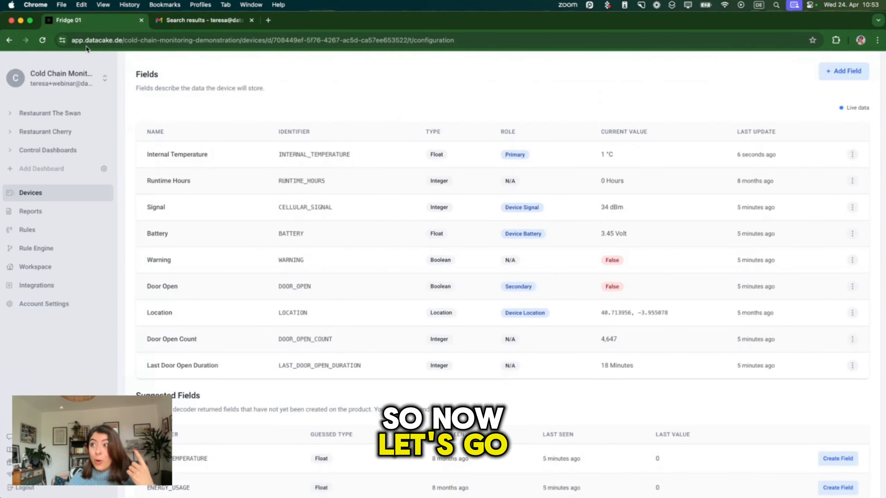
click(55, 194)
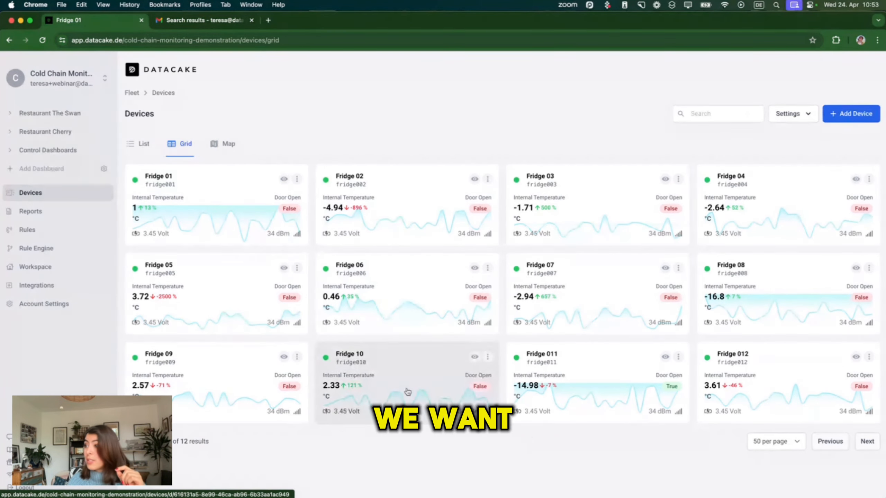
click(589, 297)
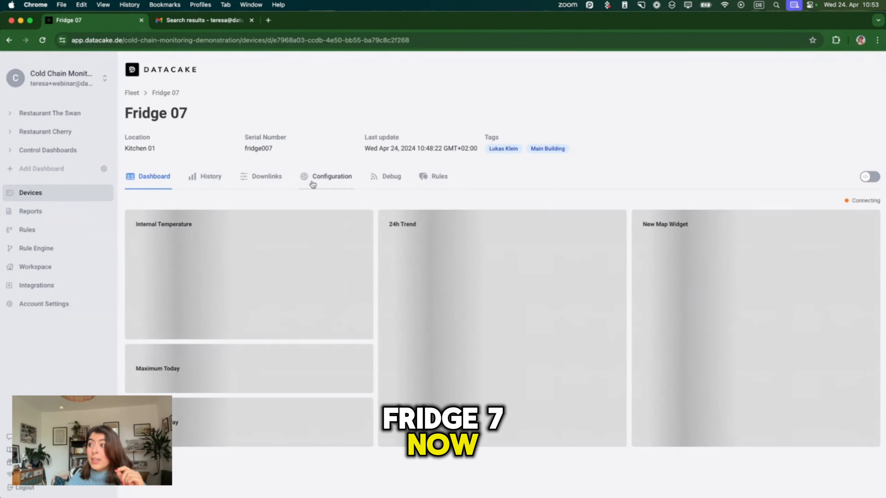
click(319, 184)
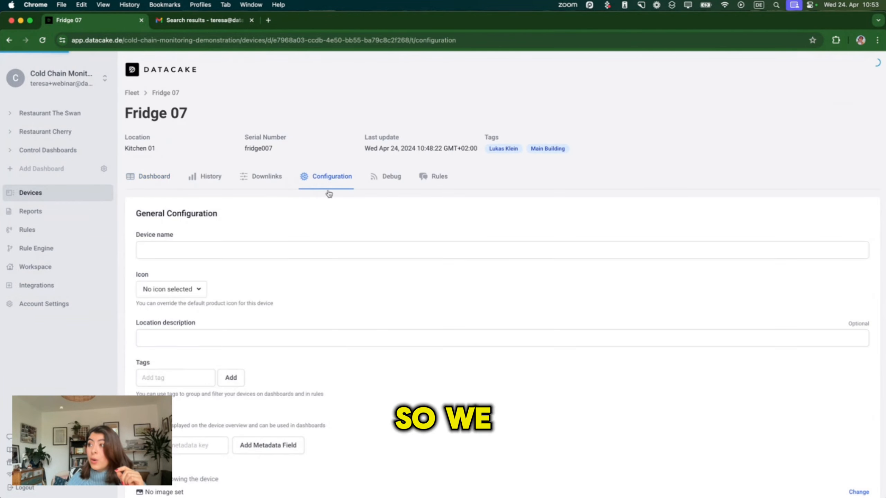
scroll(362, 305, down, 20)
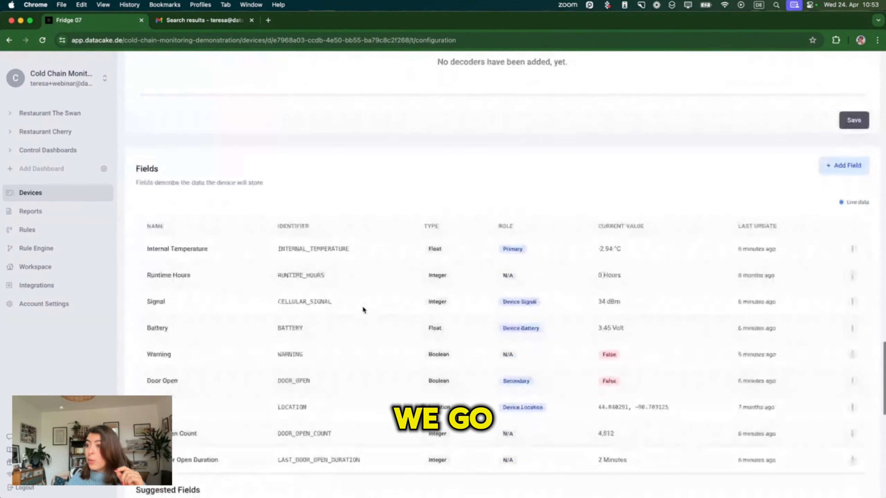
click(852, 245)
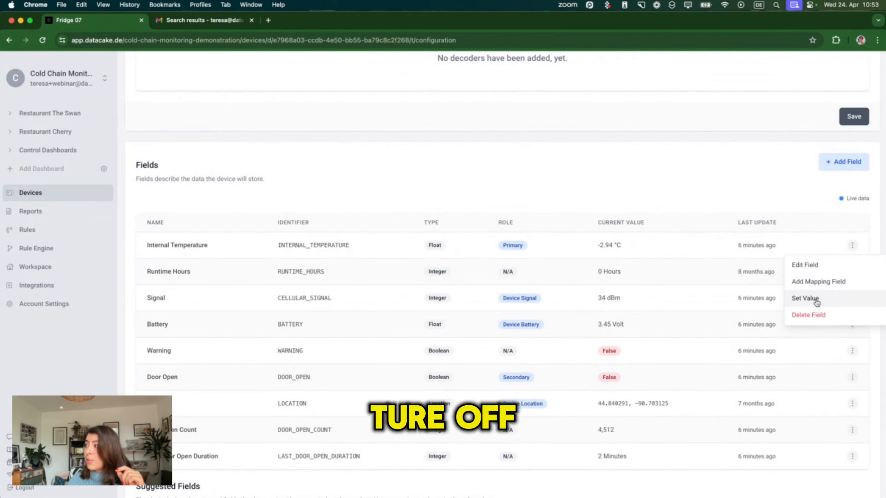
click(805, 298)
click(391, 274)
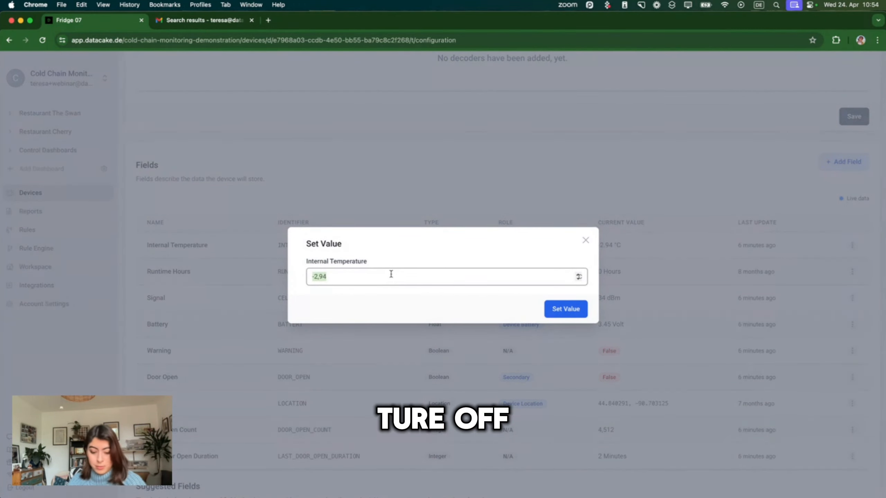
text(2)
click(565, 309)
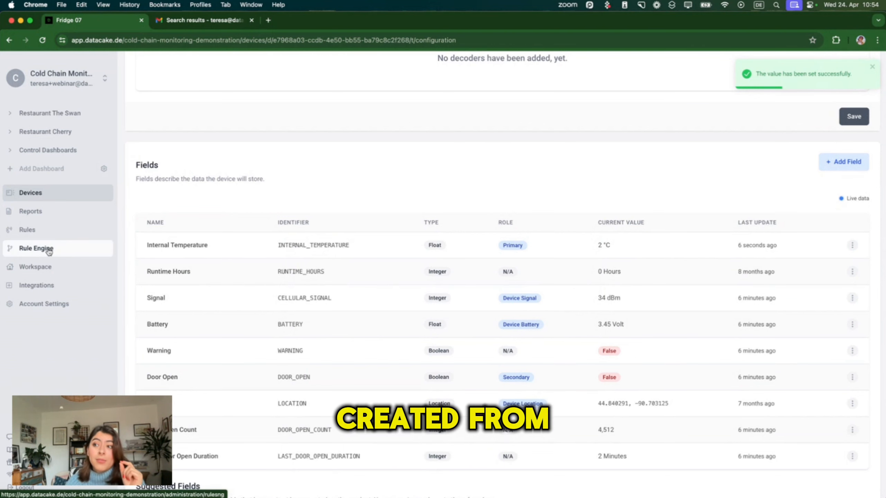
Read the newest Datacake alert e-mail for Fridge 07 in Gmail and return to Datacake.
click(202, 20)
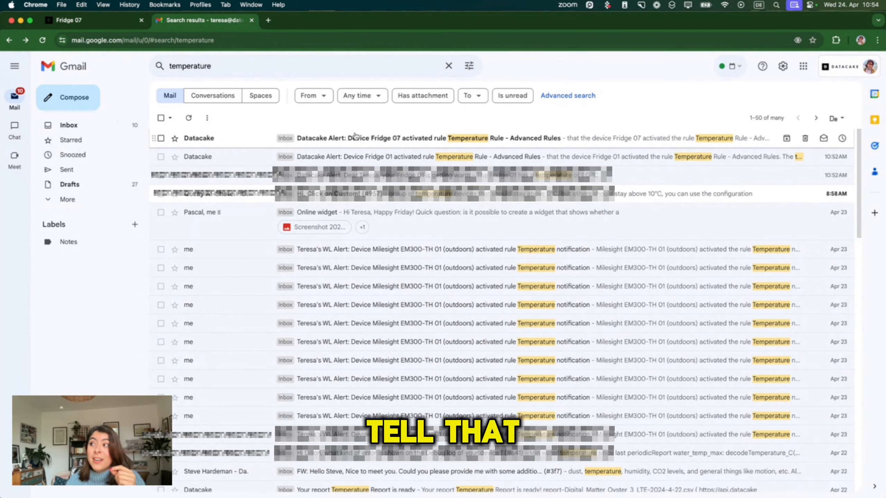
click(249, 139)
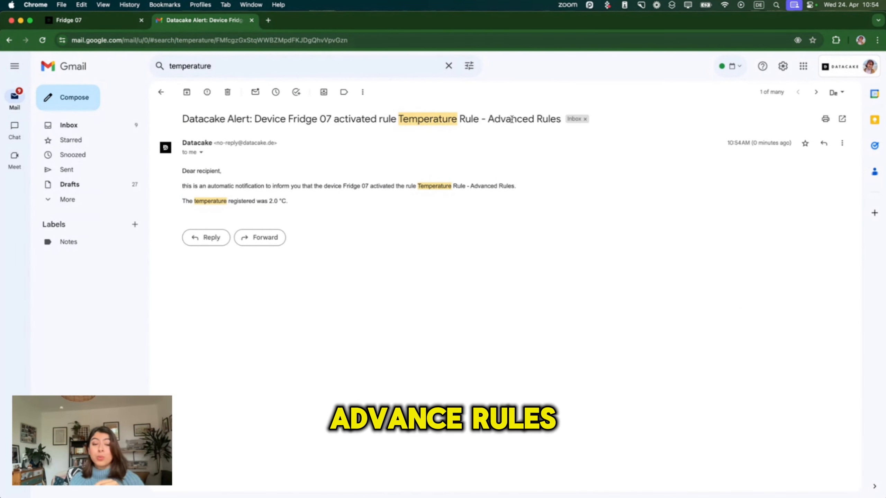
click(88, 22)
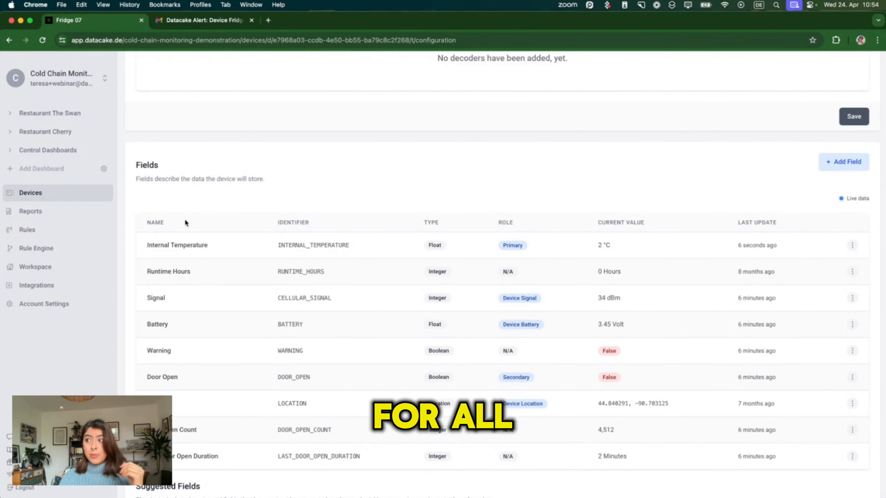
Review the fleet's device overview, the simple rules list and the advanced Rule Engine list in the cold chain workspace.
click(90, 201)
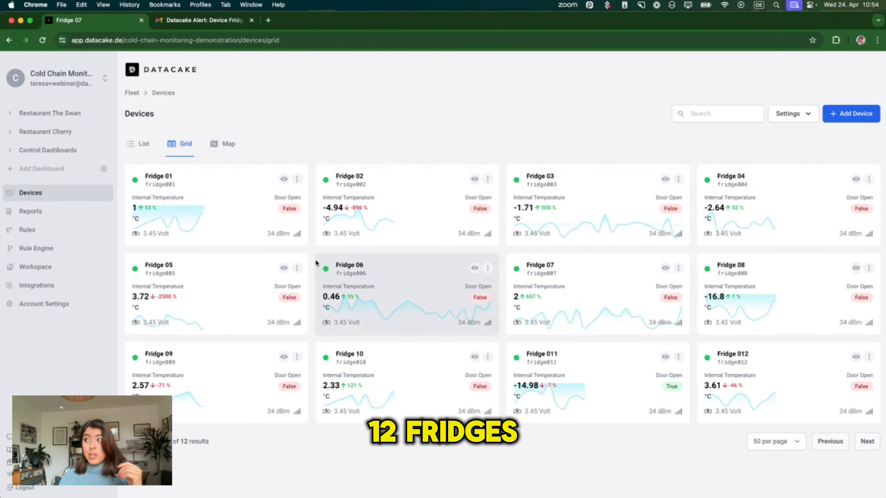
click(42, 231)
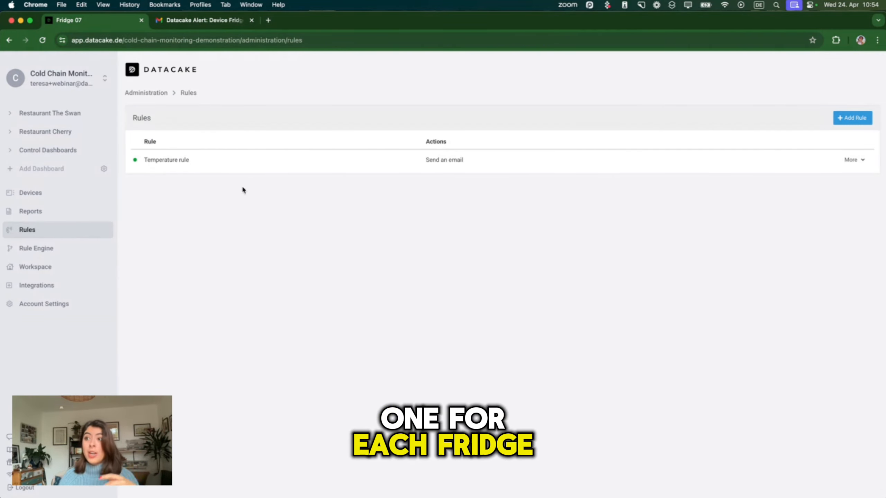
click(59, 248)
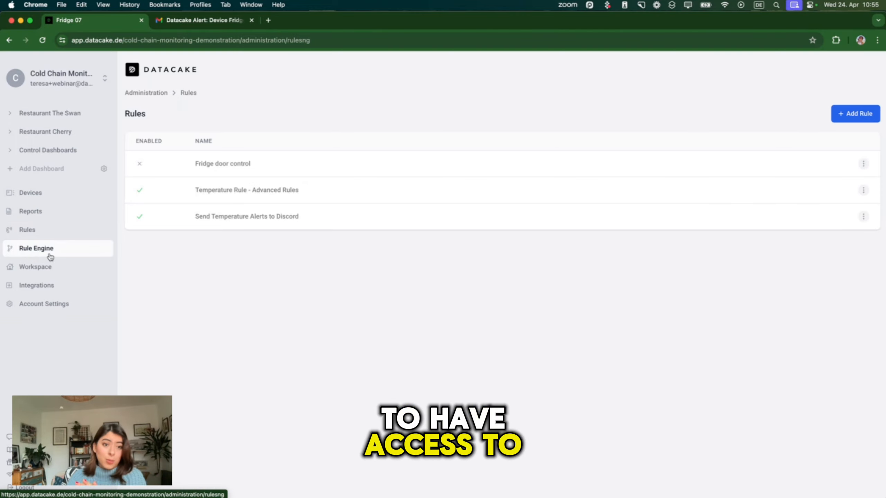
Switch to the Soil Moisture Demo workspace, view the Rule Engine offer among its add-ons, and return to its device list.
click(72, 79)
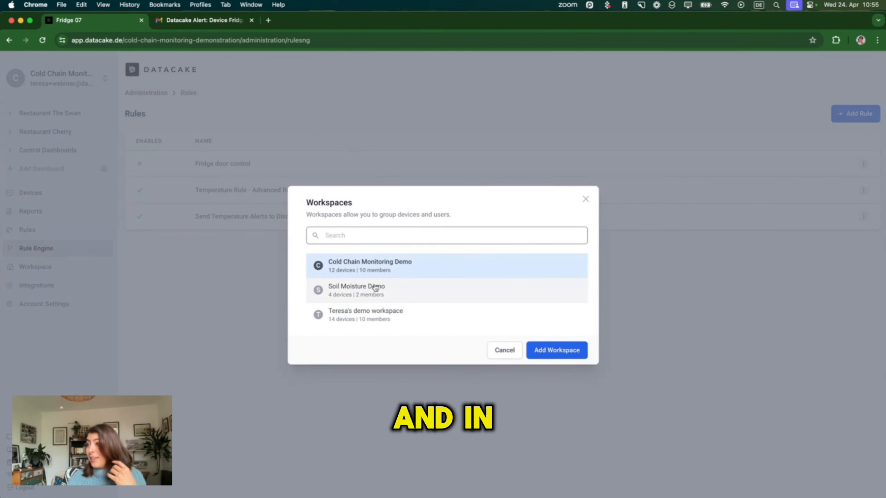
click(355, 292)
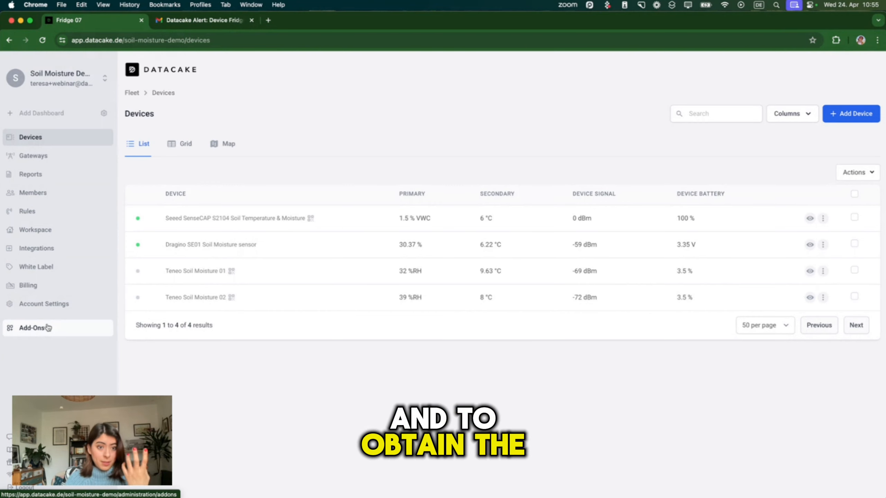
click(31, 332)
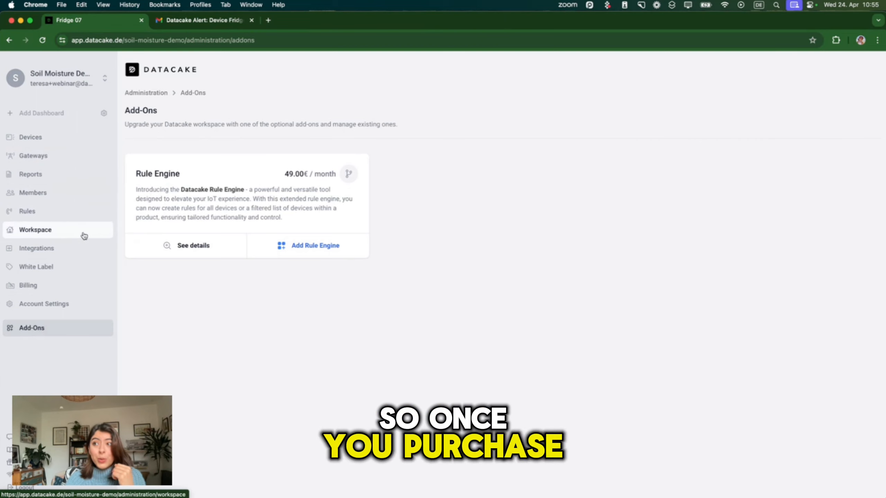
click(40, 133)
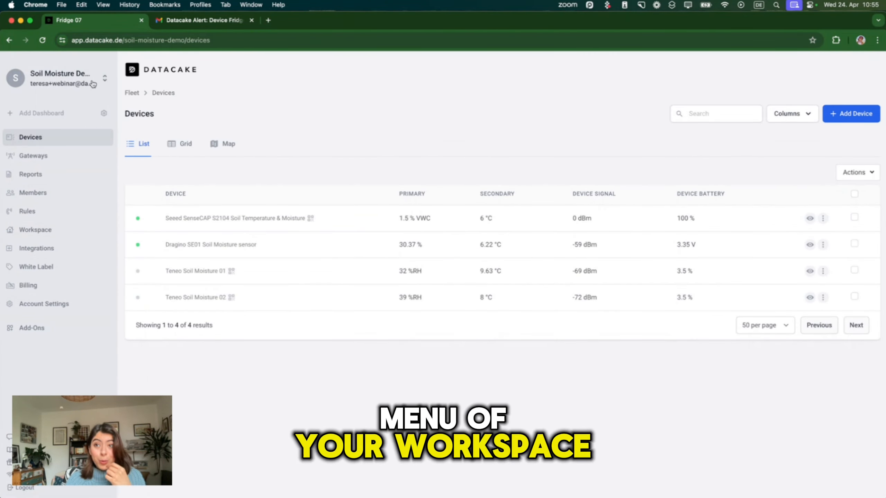